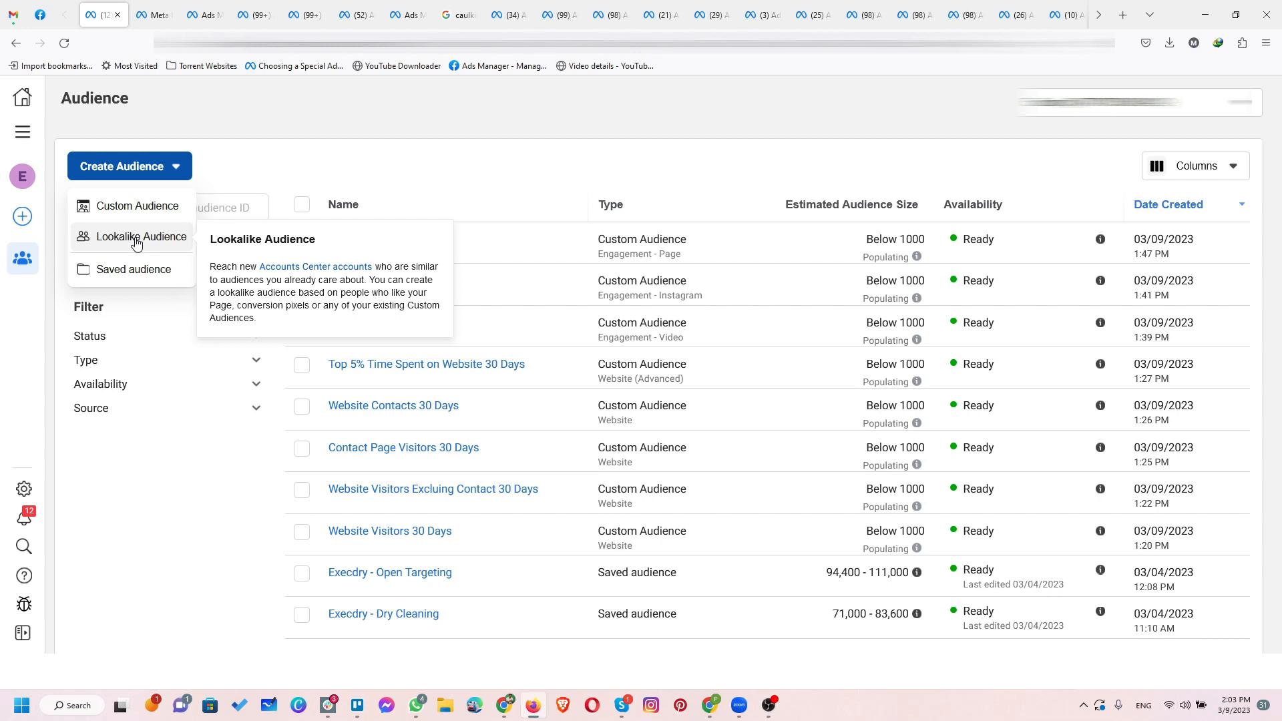
Start a new lookalike audience and bring up the non-value-based choices for its source.
{"action": "left_click", "coordinate": [137, 239]}
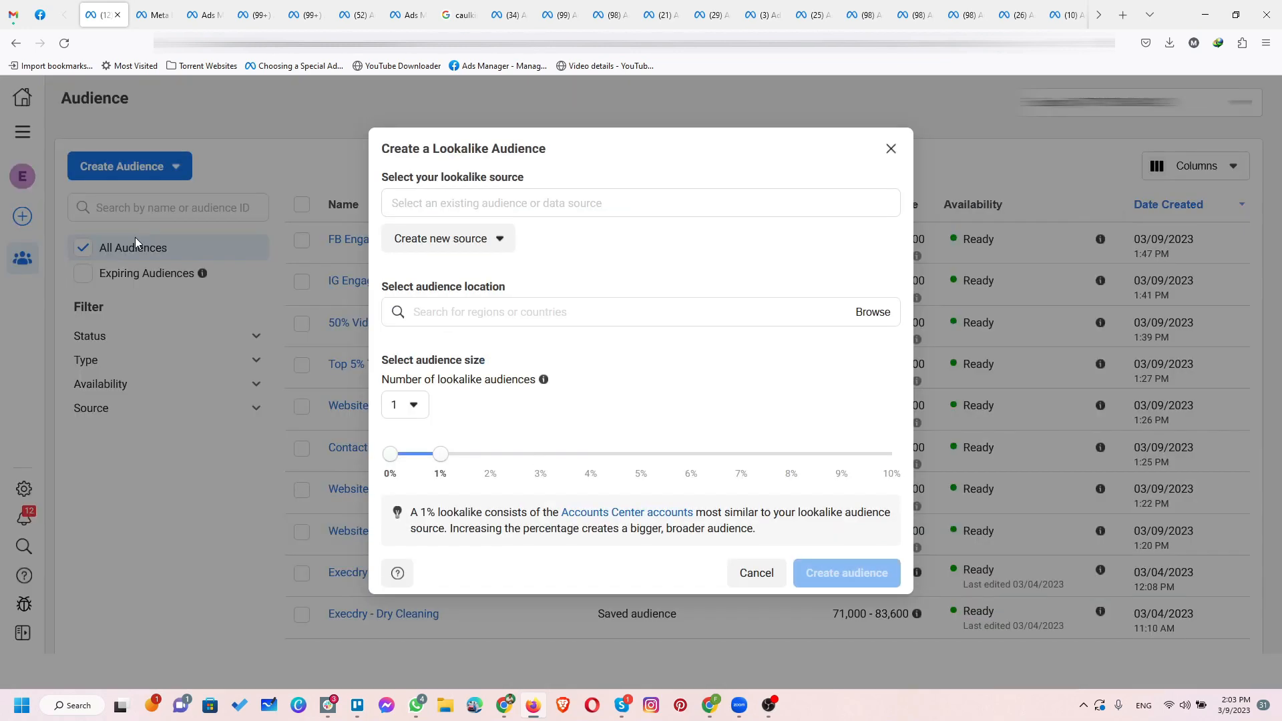
{"action": "left_click_drag", "start_coordinate": [382, 179], "coordinate": [526, 183]}
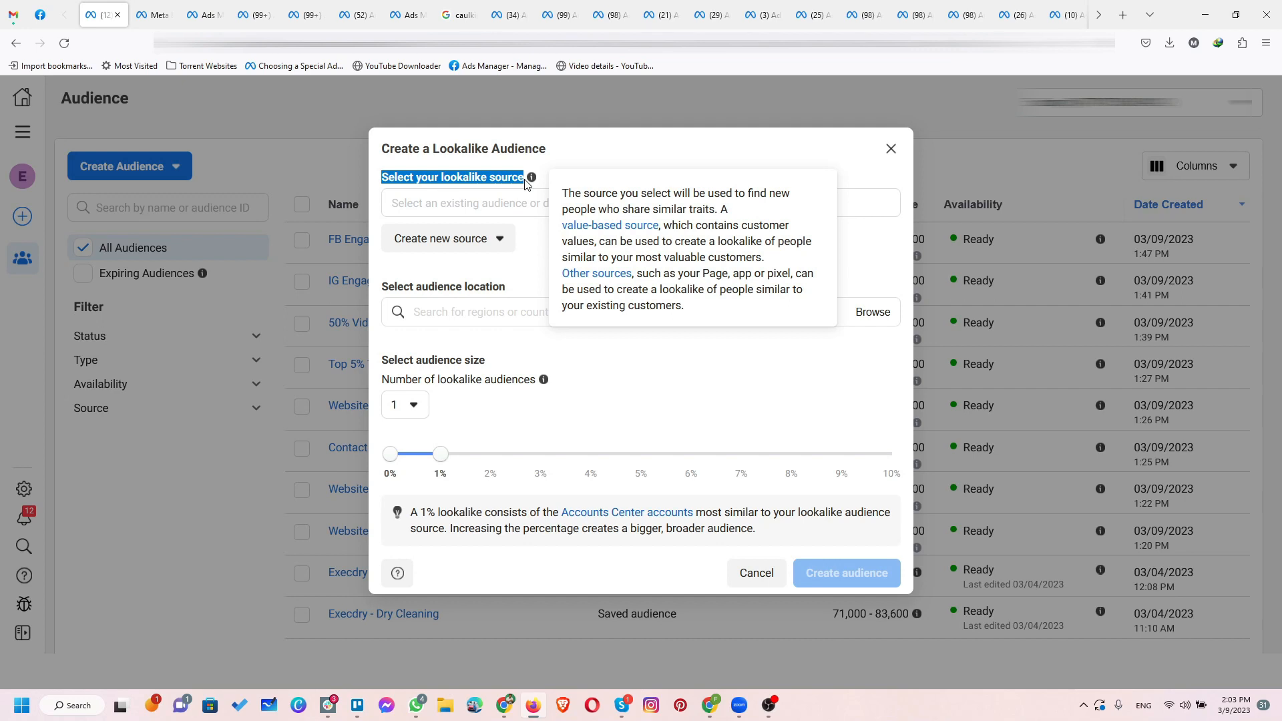
{"action": "left_click", "coordinate": [492, 202]}
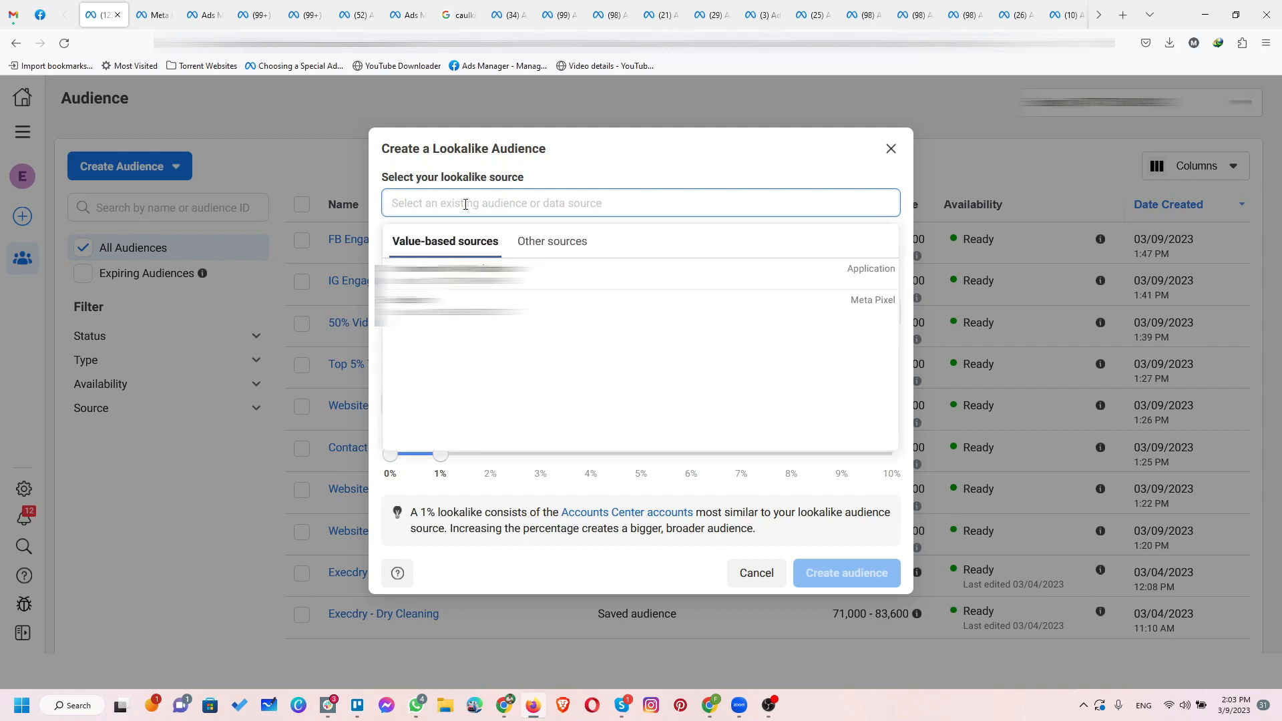
{"action": "mouse_move", "coordinate": [482, 307]}
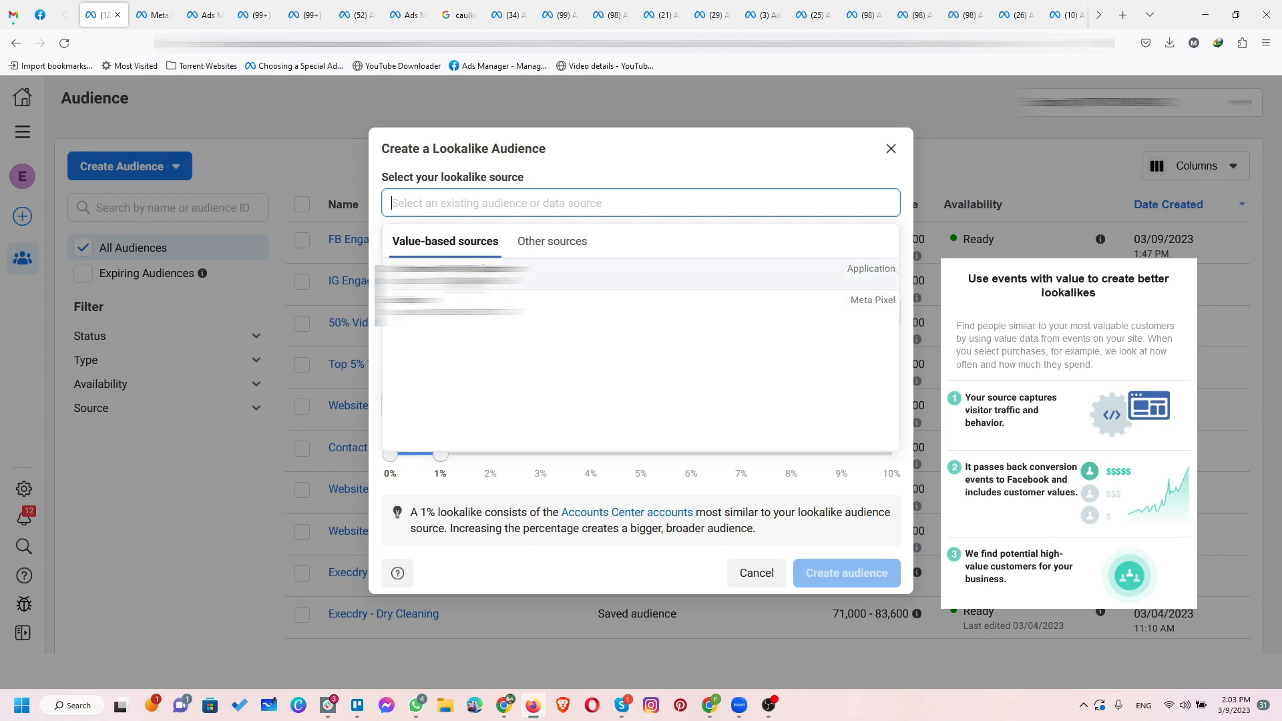
{"action": "left_click", "coordinate": [532, 246]}
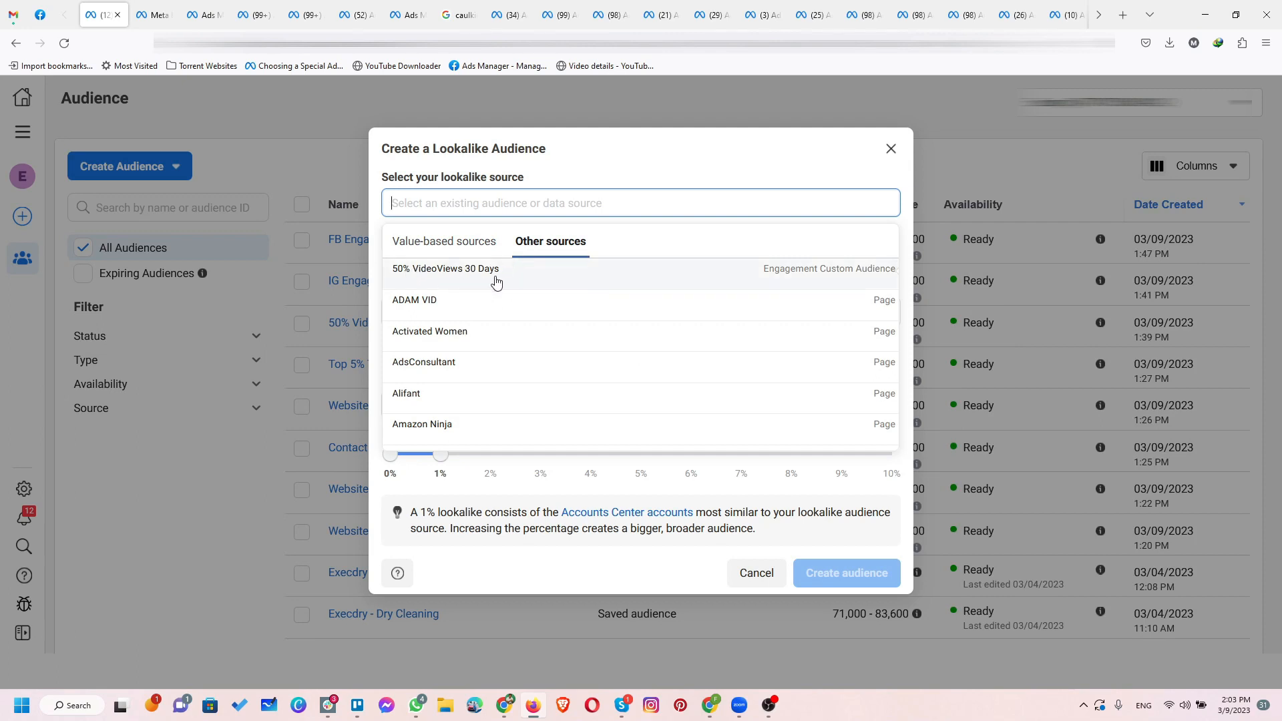
Search the other sources for "fb" and select FB Engagers 30 Days as the lookalike source.
{"action": "scroll", "coordinate": [504, 333], "scroll_direction": "down", "scroll_amount": 5}
{"action": "scroll", "coordinate": [507, 360], "scroll_direction": "down", "scroll_amount": 5}
{"action": "scroll", "coordinate": [507, 360], "scroll_direction": "down", "scroll_amount": 3}
{"action": "scroll", "coordinate": [507, 361], "scroll_direction": "up", "scroll_amount": 3}
{"action": "scroll", "coordinate": [508, 361], "scroll_direction": "up", "scroll_amount": 5}
{"action": "scroll", "coordinate": [507, 361], "scroll_direction": "down", "scroll_amount": 5}
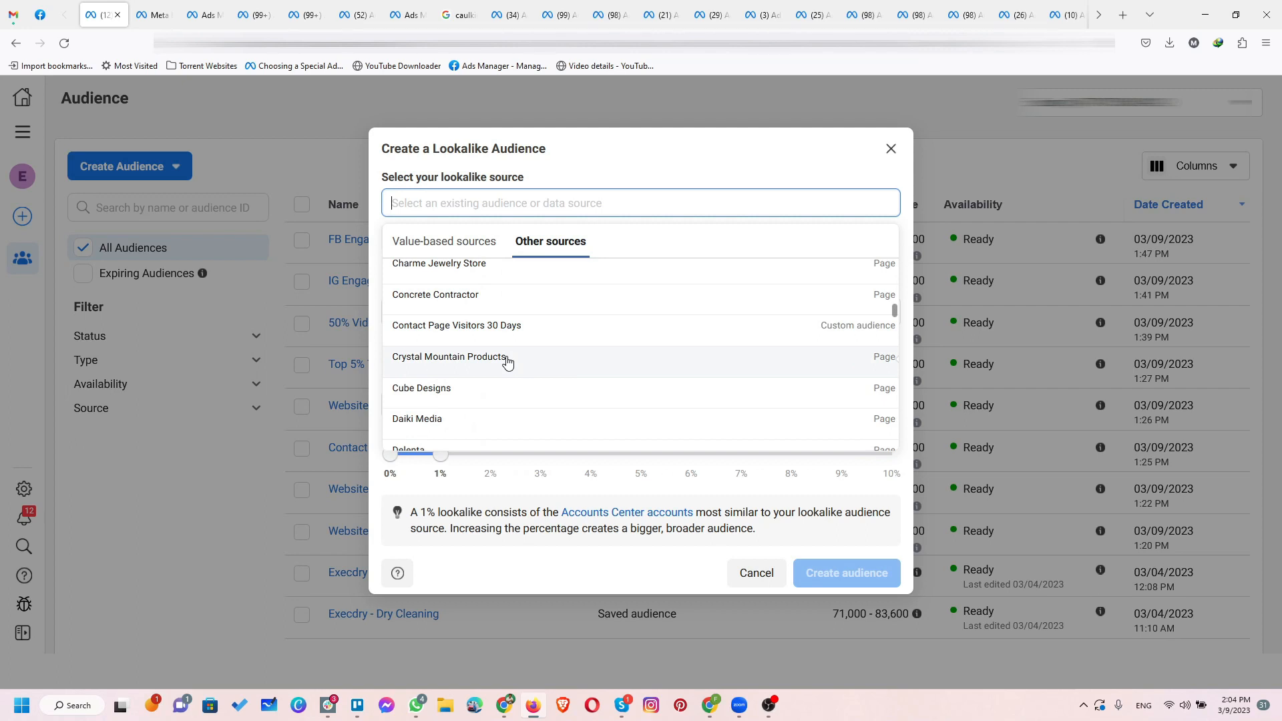
{"action": "scroll", "coordinate": [507, 361], "scroll_direction": "down", "scroll_amount": 3}
{"action": "scroll", "coordinate": [504, 362], "scroll_direction": "up", "scroll_amount": 5}
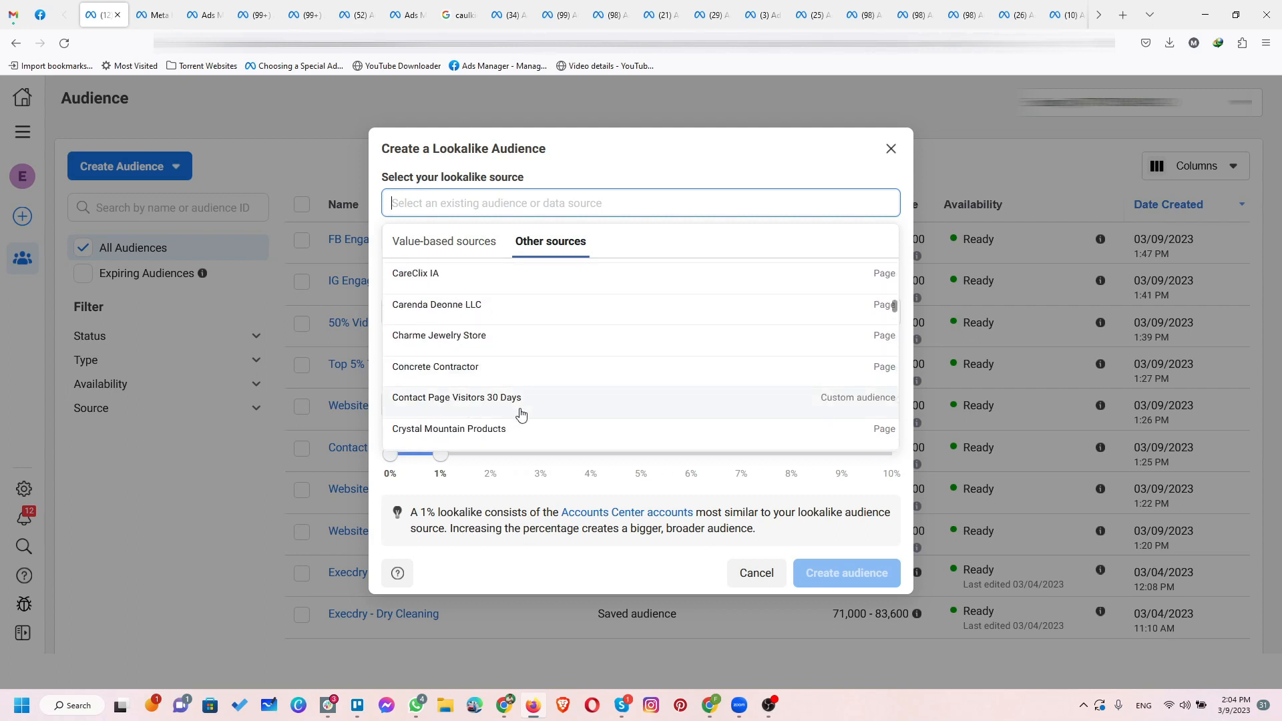
{"action": "scroll", "coordinate": [521, 415], "scroll_direction": "down", "scroll_amount": 3}
{"action": "scroll", "coordinate": [523, 414], "scroll_direction": "down", "scroll_amount": 5}
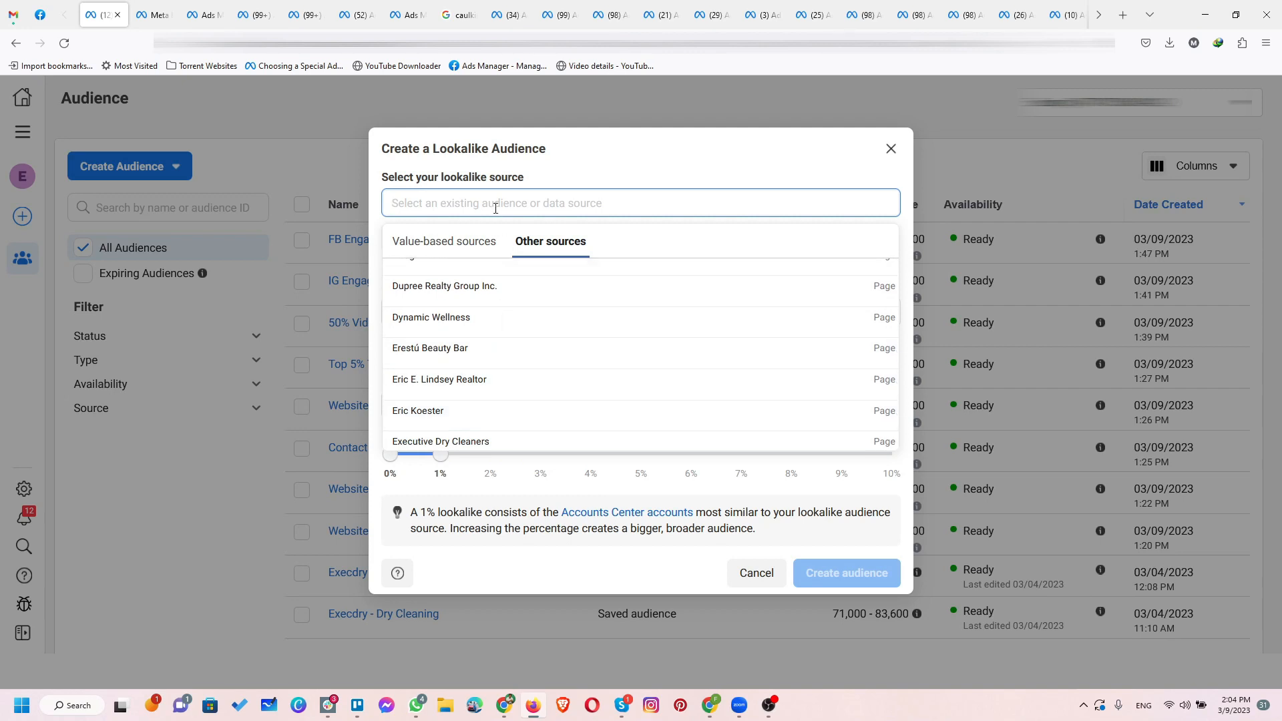
{"action": "type", "text": "fb"}
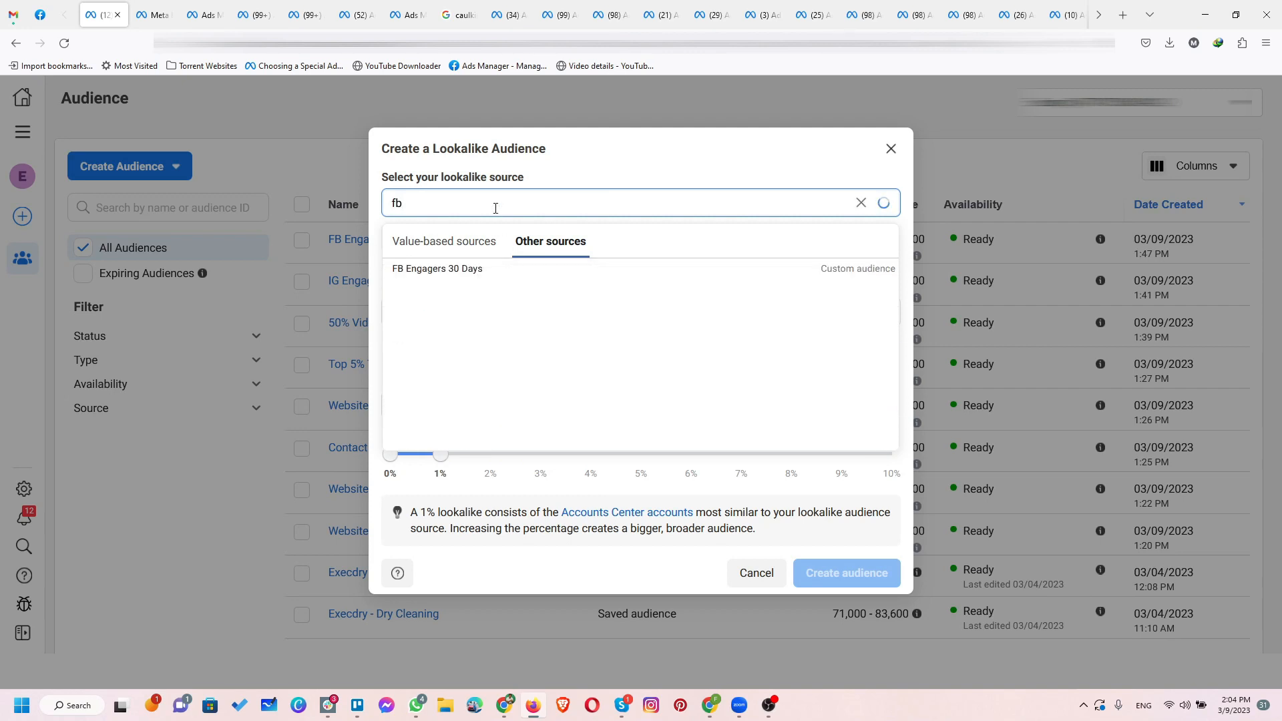
{"action": "left_click", "coordinate": [433, 273]}
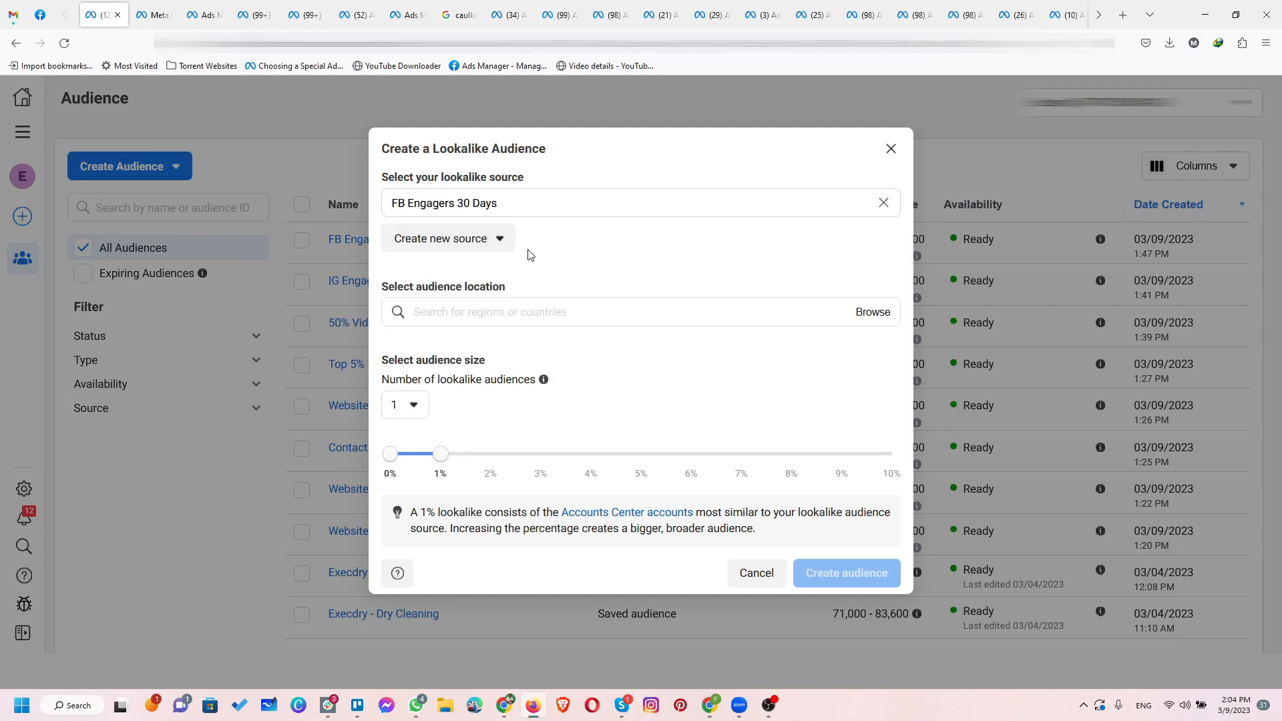
Replace the lookalike source with the Website Visitors 30 Days custom audience, found by searching for "web".
{"action": "left_click", "coordinate": [884, 202]}
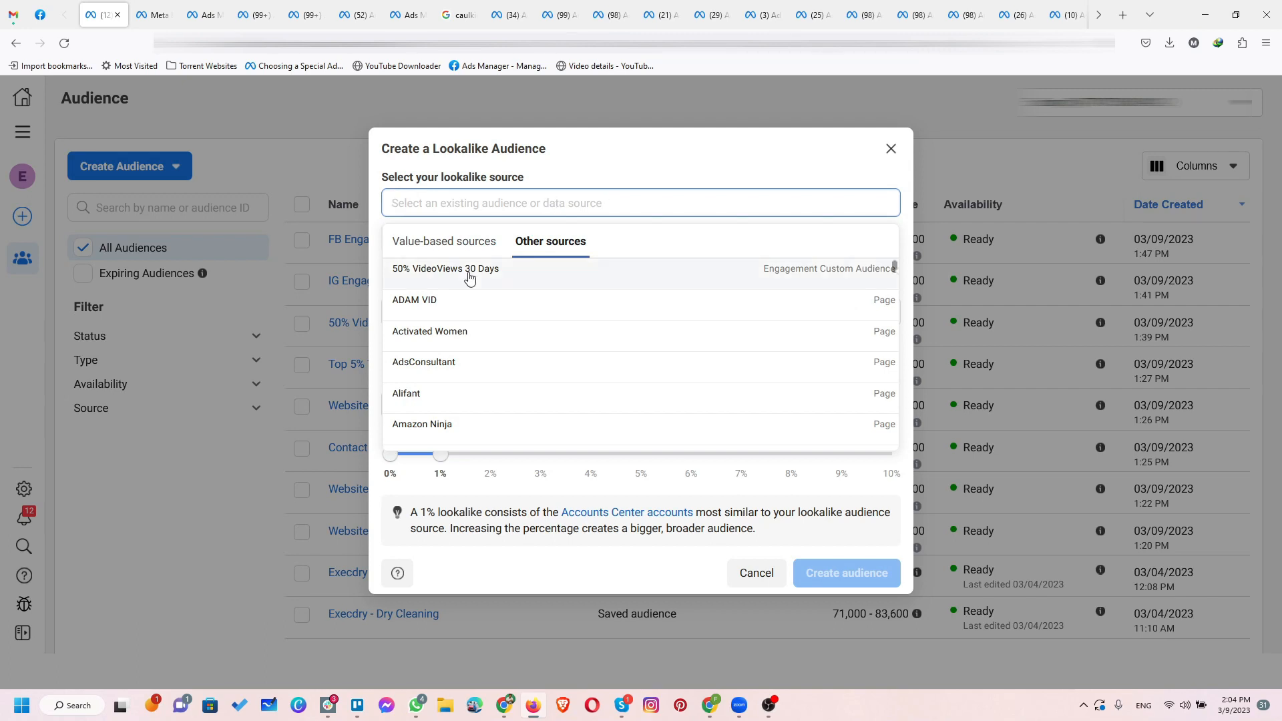
{"action": "type", "text": "web"}
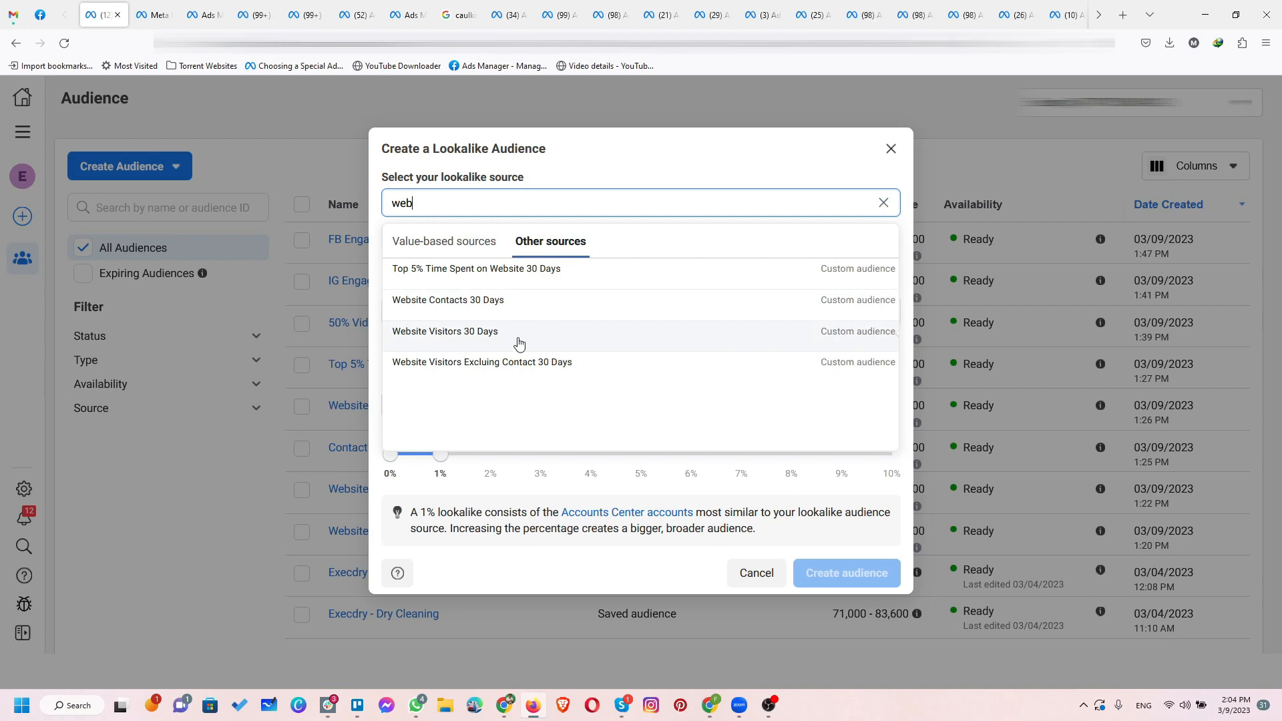
{"action": "left_click", "coordinate": [495, 343]}
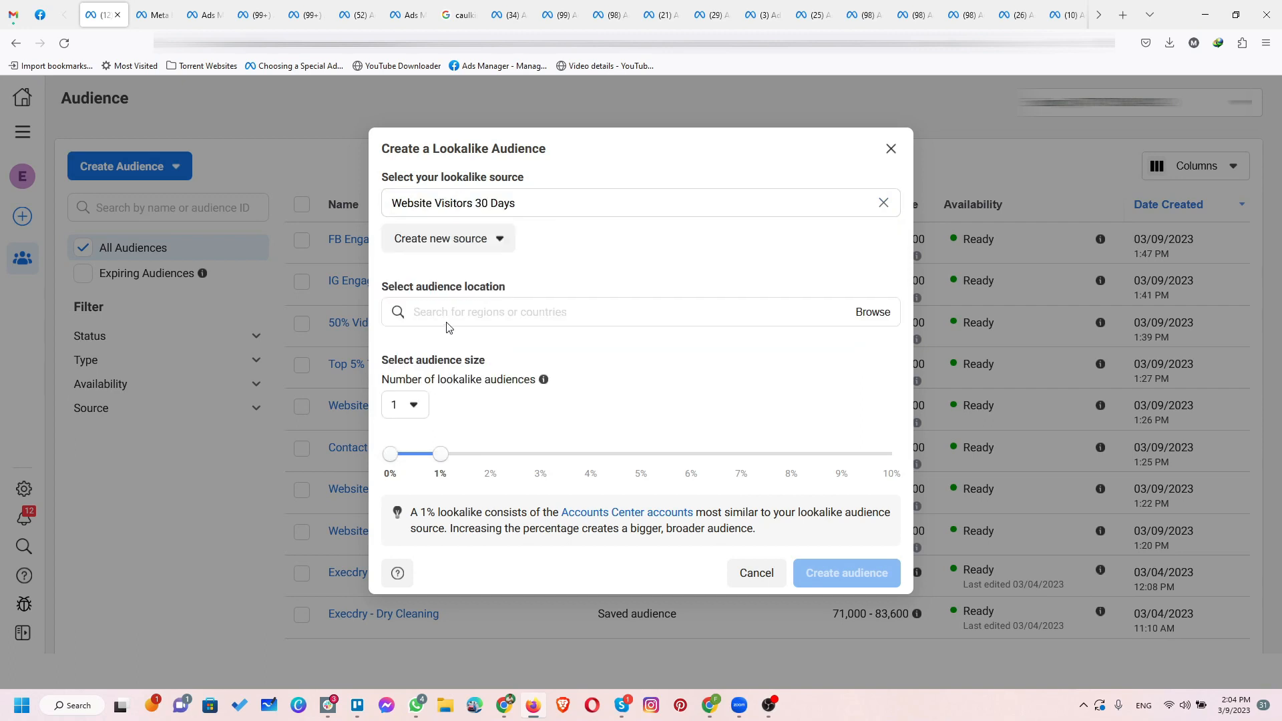
Set the audience location to United States.
{"action": "left_click_drag", "start_coordinate": [384, 287], "coordinate": [503, 288]}
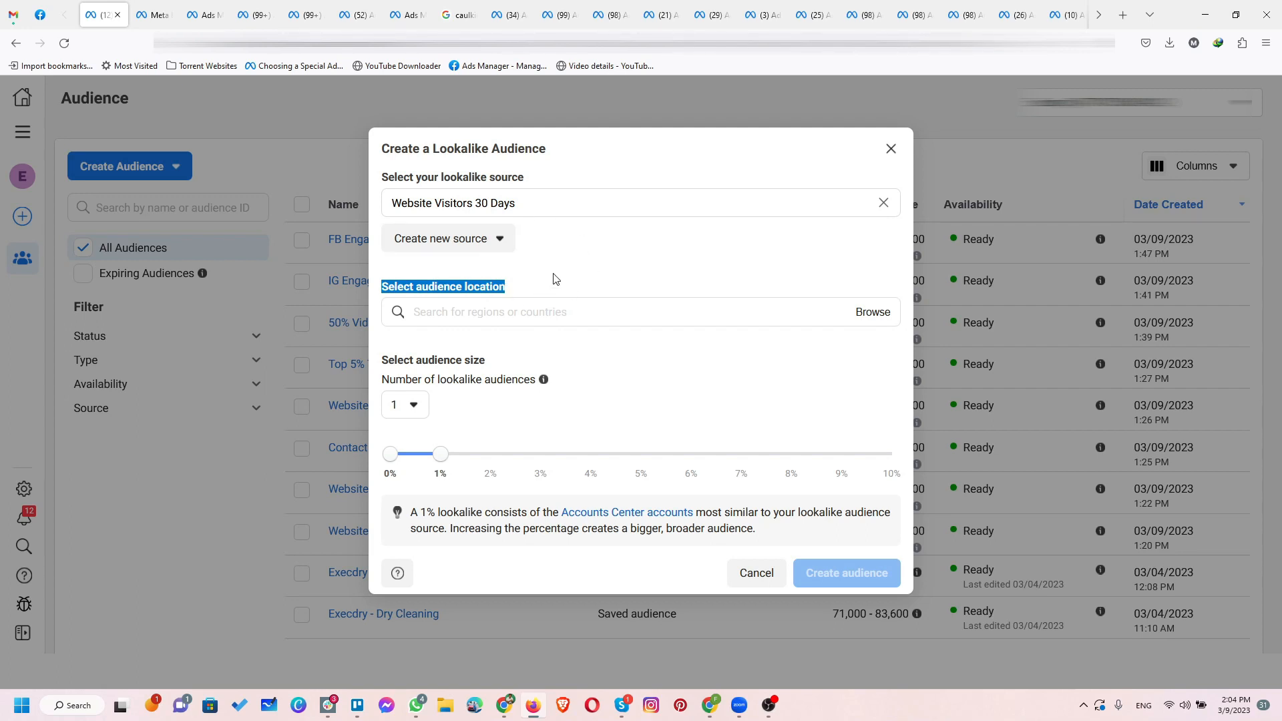
{"action": "left_click", "coordinate": [521, 310]}
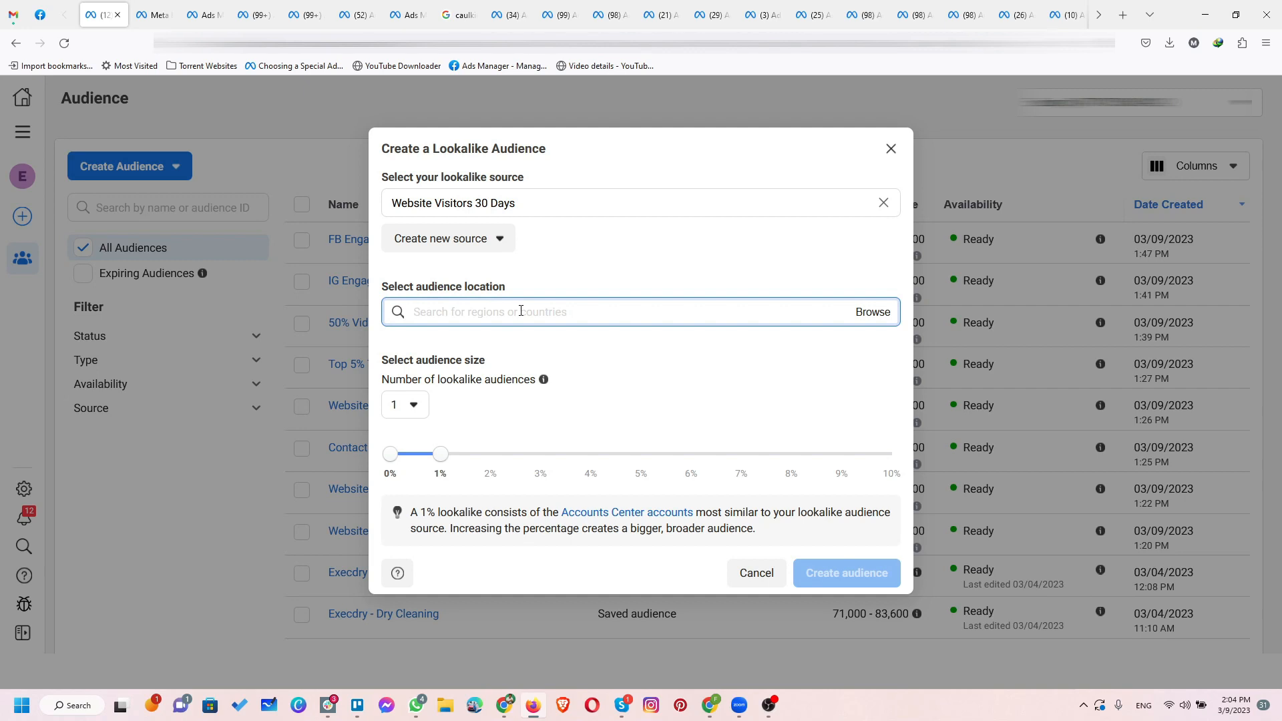
{"action": "type", "text": "united"}
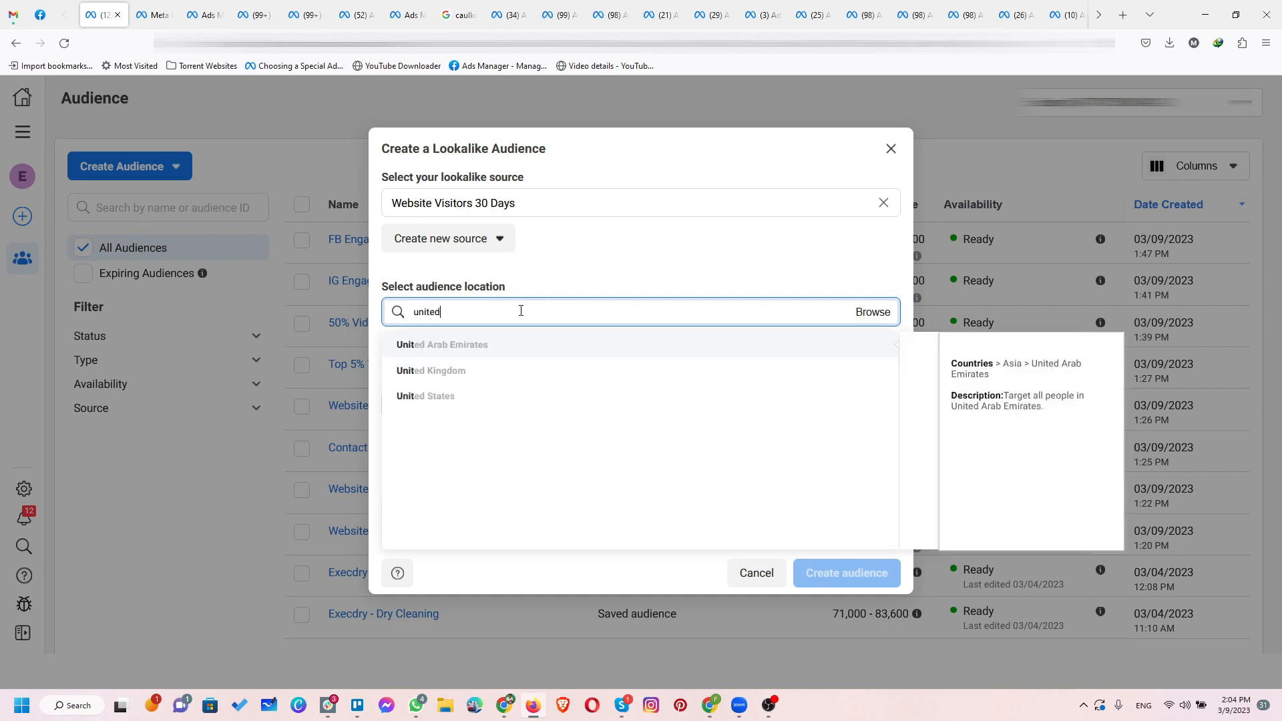
{"action": "left_click", "coordinate": [461, 394]}
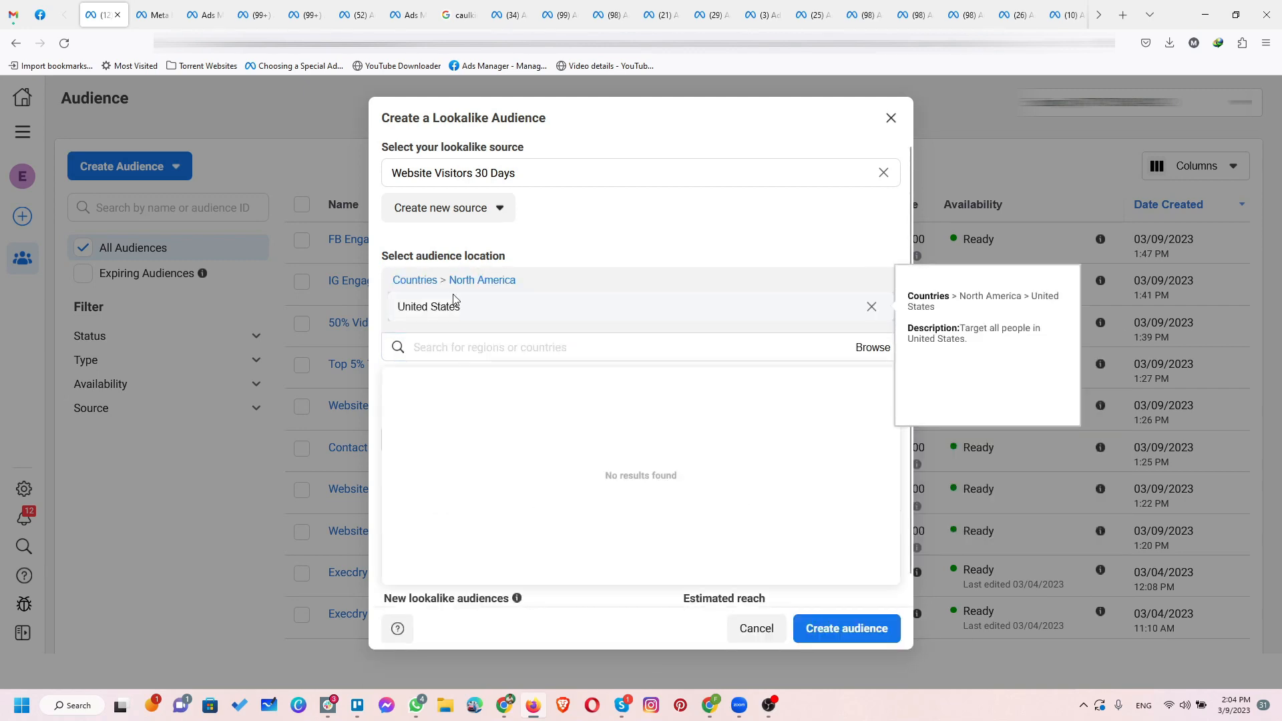
{"action": "left_click", "coordinate": [603, 242]}
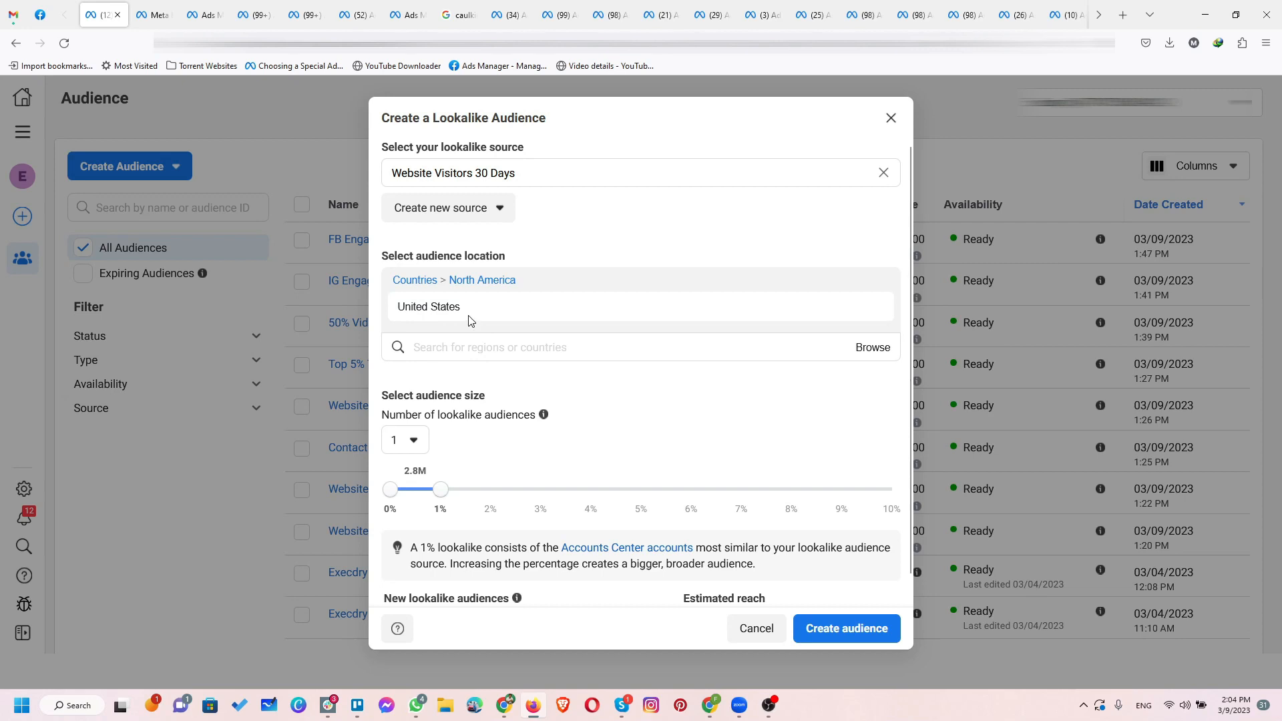
Try to add New York as a further audience location and clear the search text.
{"action": "left_click", "coordinate": [492, 342]}
{"action": "type", "text": "n"}
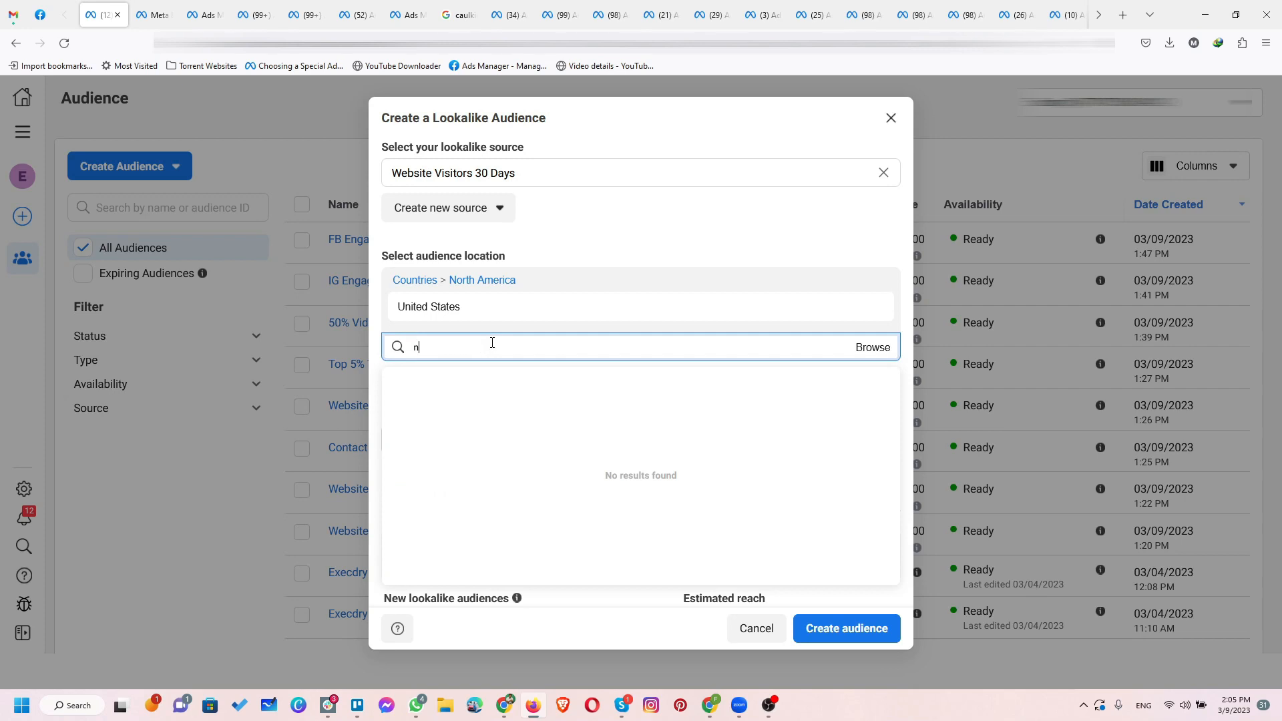
{"action": "type", "text": "ew york"}
{"action": "key", "text": "BackSpace"}
{"action": "key", "text": "BackSpace"}
{"action": "key", "text": "BackSpace"}
{"action": "key", "text": "BackSpace"}
{"action": "key", "text": "BackSpace"}
{"action": "key", "text": "BackSpace"}
{"action": "key", "text": "BackSpace"}
{"action": "key", "text": "BackSpace"}
Try to add Punjab as a further audience location and clear the search text.
{"action": "type", "text": "punjab"}
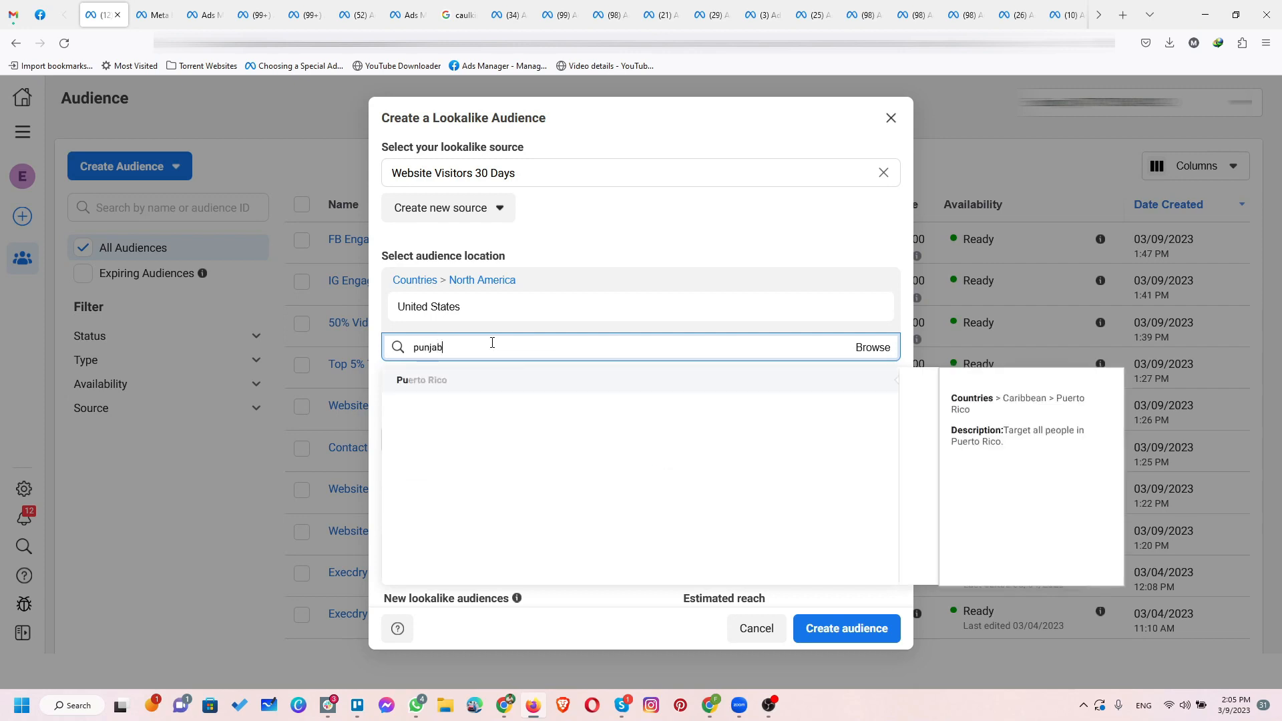
{"action": "key", "text": "BackSpace"}
{"action": "key", "text": "BackSpace"}
{"action": "key", "text": "BackSpace"}
{"action": "key", "text": "BackSpace"}
{"action": "key", "text": "BackSpace"}
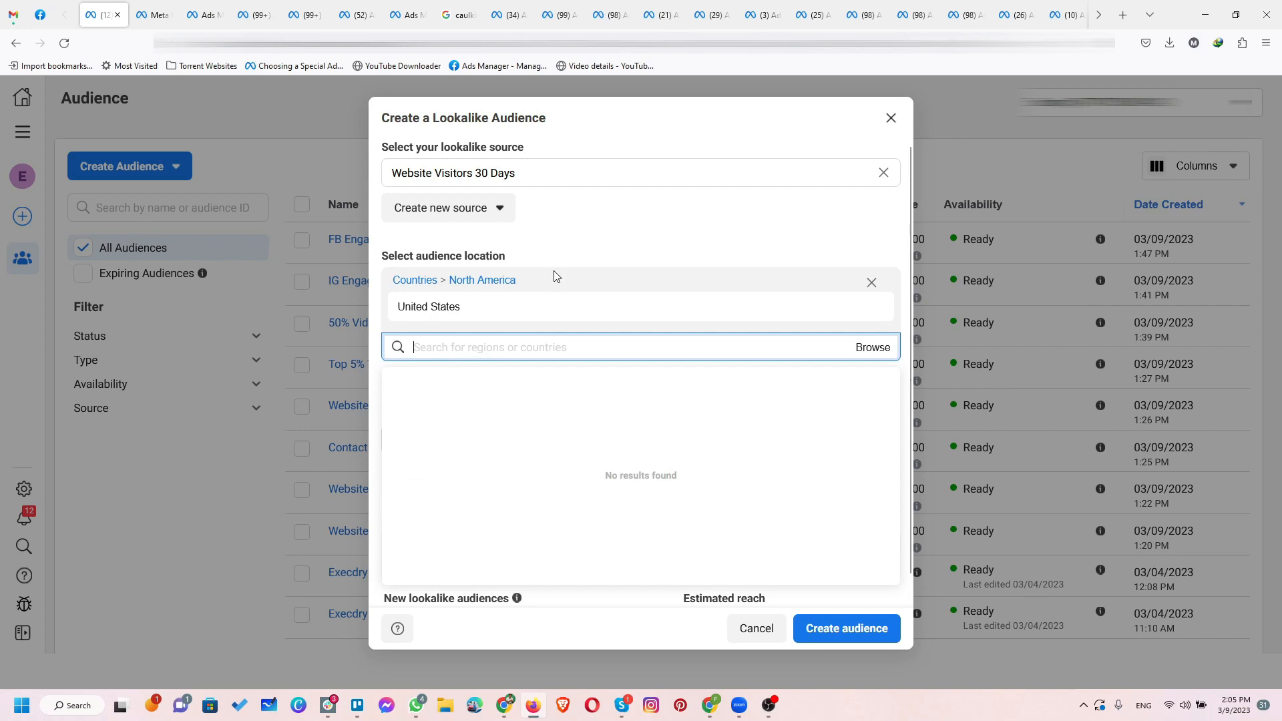
{"action": "left_click", "coordinate": [578, 286]}
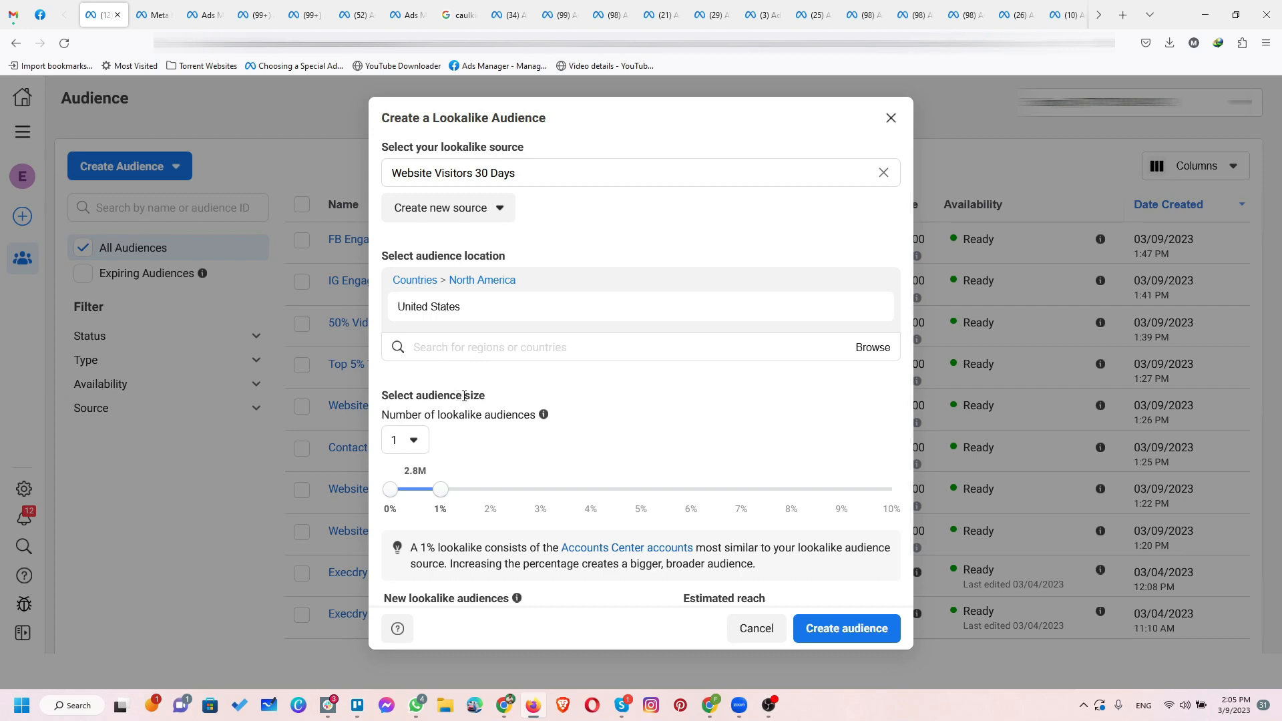
Check the options for the number of lookalike audiences and try audience sizes of 10%, 1% and 10% again.
{"action": "left_click", "coordinate": [409, 442]}
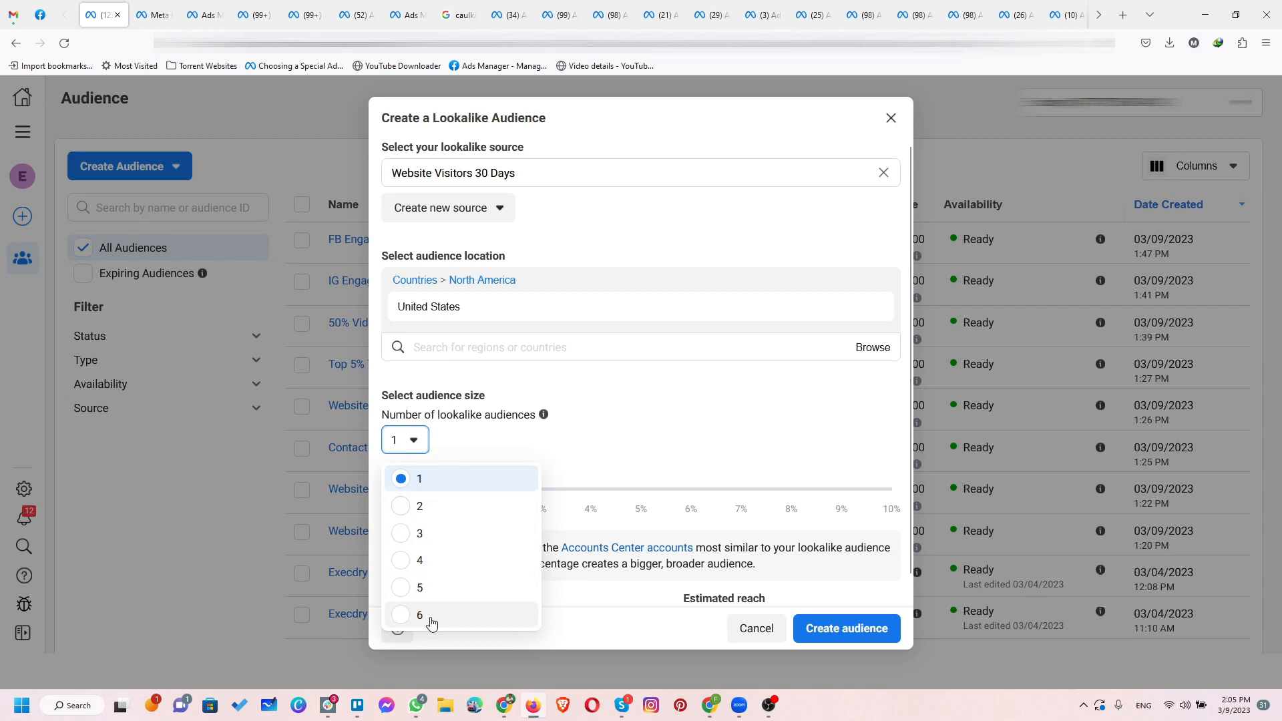
{"action": "left_click", "coordinate": [466, 446]}
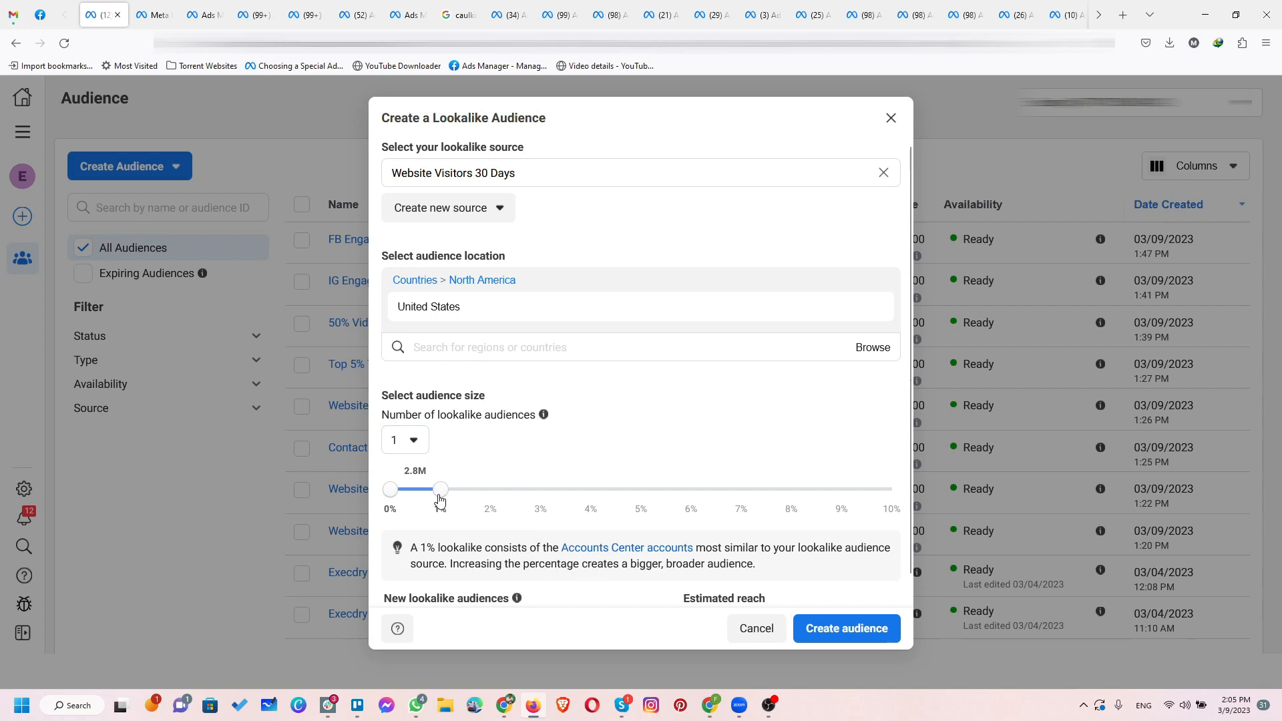
{"action": "left_click_drag", "start_coordinate": [440, 500], "coordinate": [893, 504]}
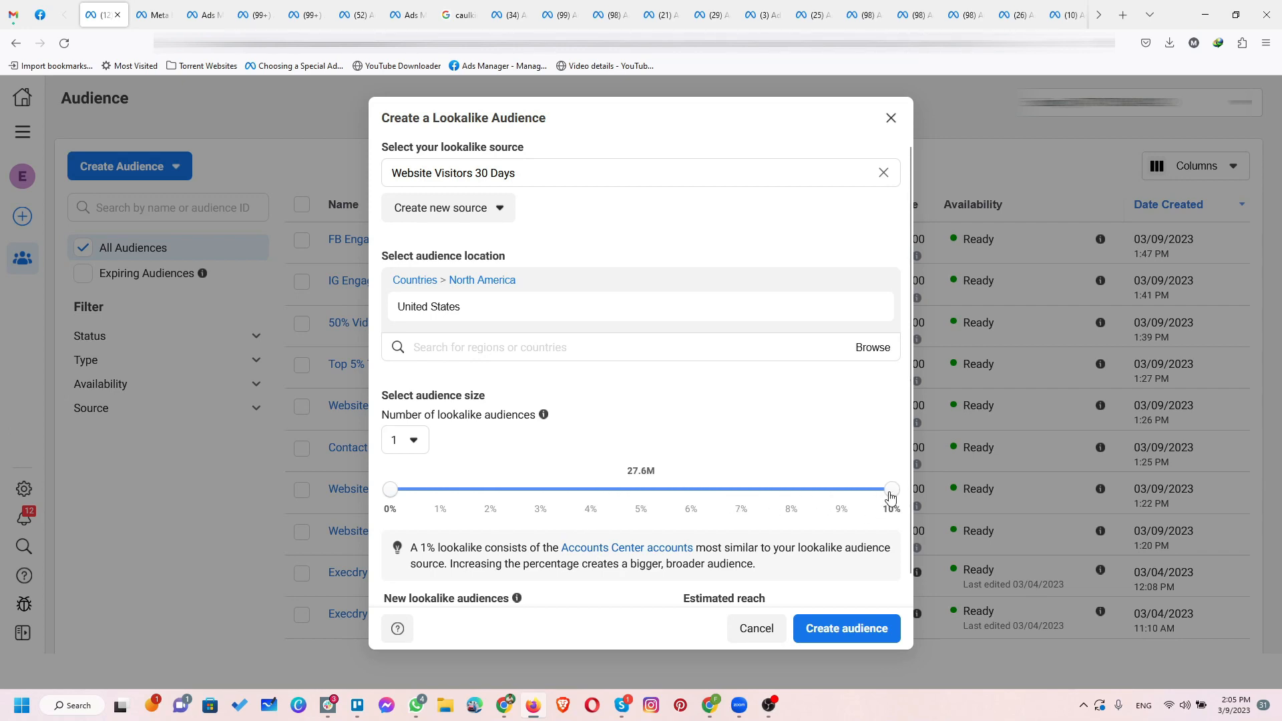
{"action": "scroll", "coordinate": [888, 508], "scroll_direction": "down", "scroll_amount": 1}
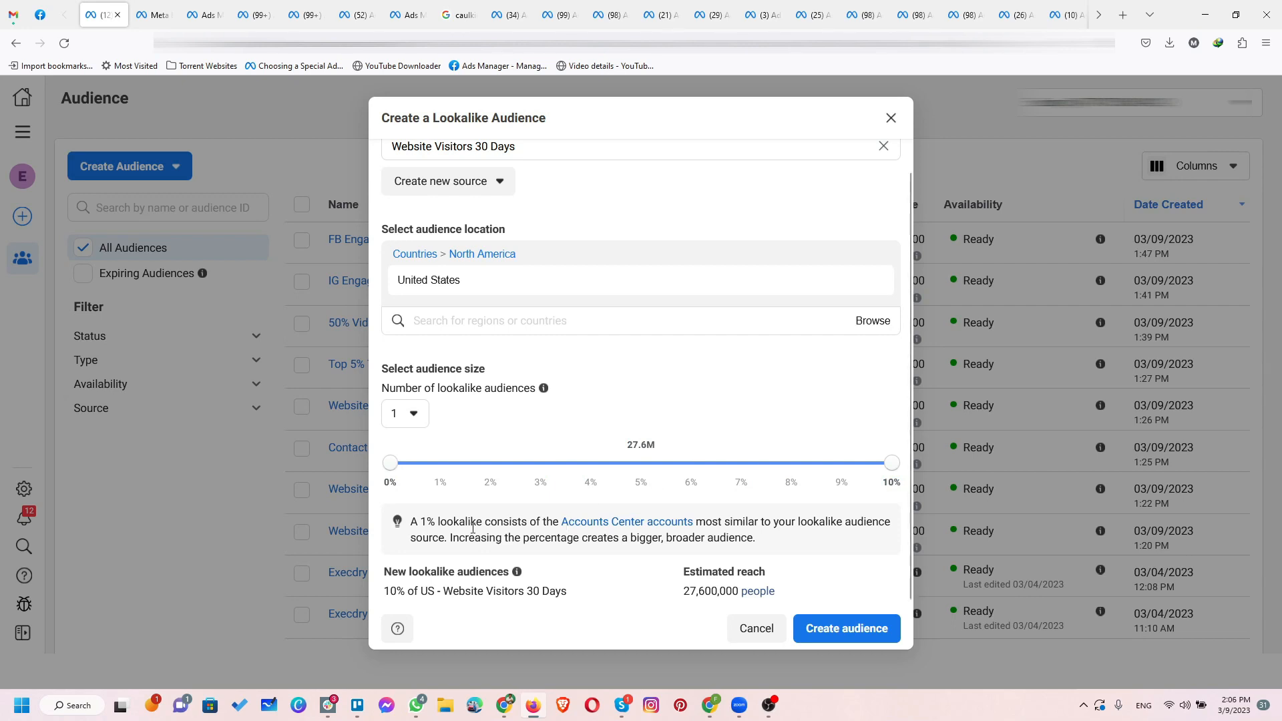
{"action": "double_click", "coordinate": [416, 523]}
{"action": "left_click_drag", "start_coordinate": [892, 467], "coordinate": [441, 484]}
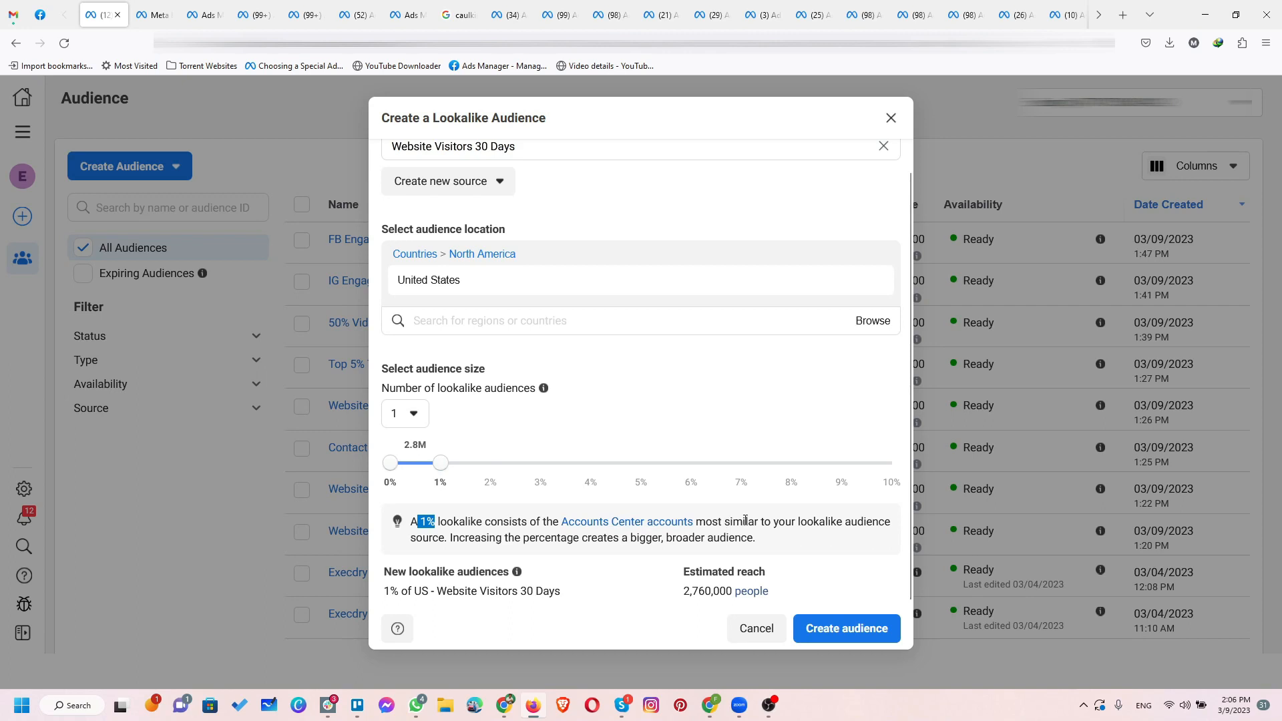
{"action": "scroll", "coordinate": [480, 180], "scroll_direction": "up", "scroll_amount": 1}
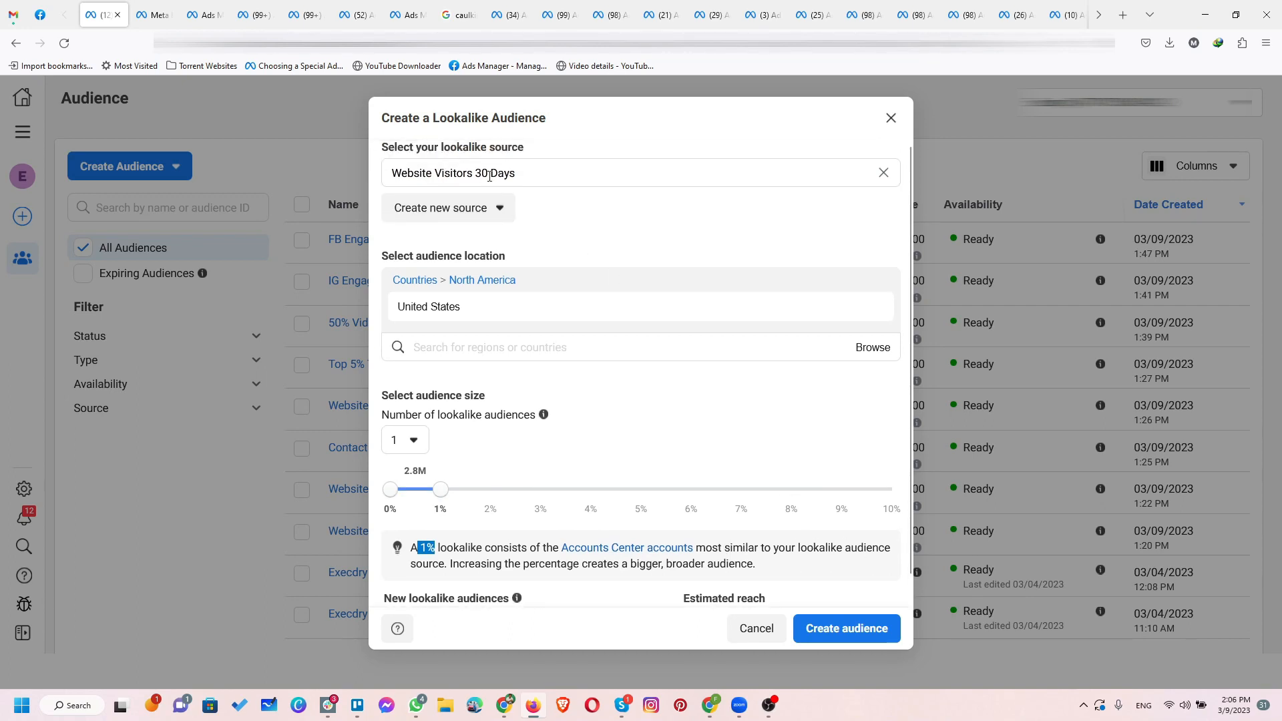
{"action": "scroll", "coordinate": [610, 319], "scroll_direction": "down", "scroll_amount": 1}
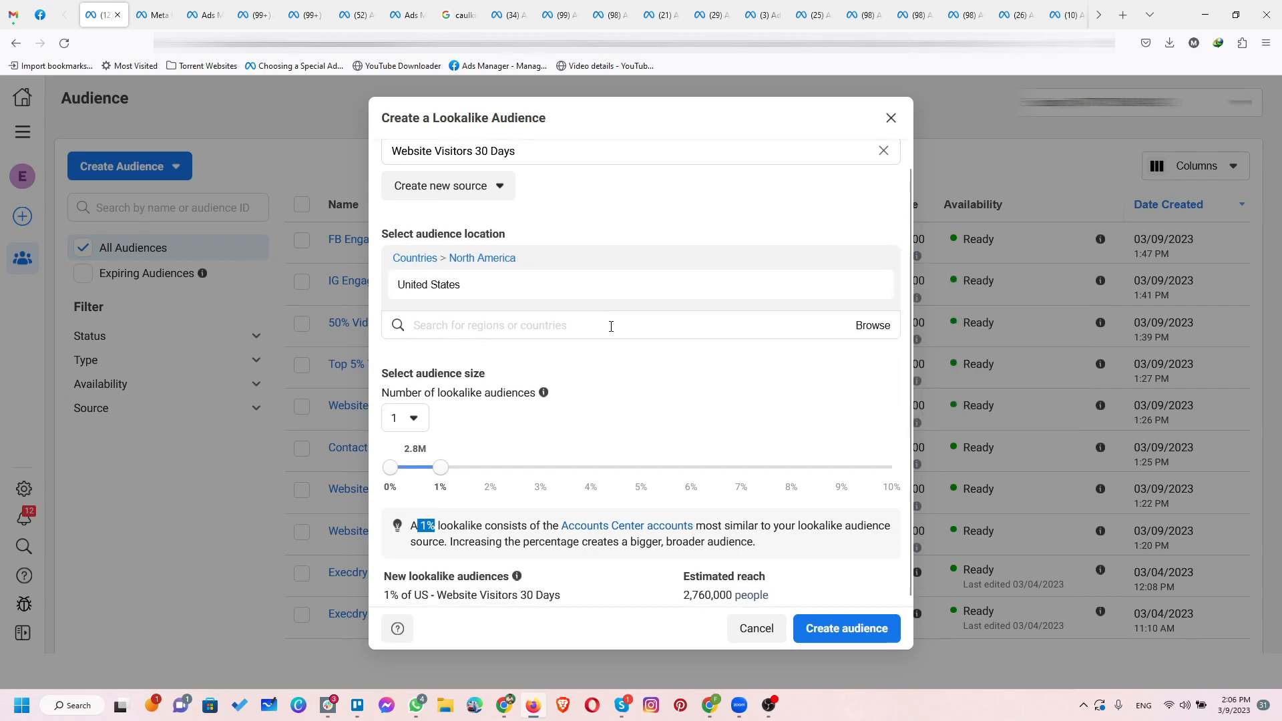
{"action": "left_click_drag", "start_coordinate": [440, 463], "coordinate": [892, 463]}
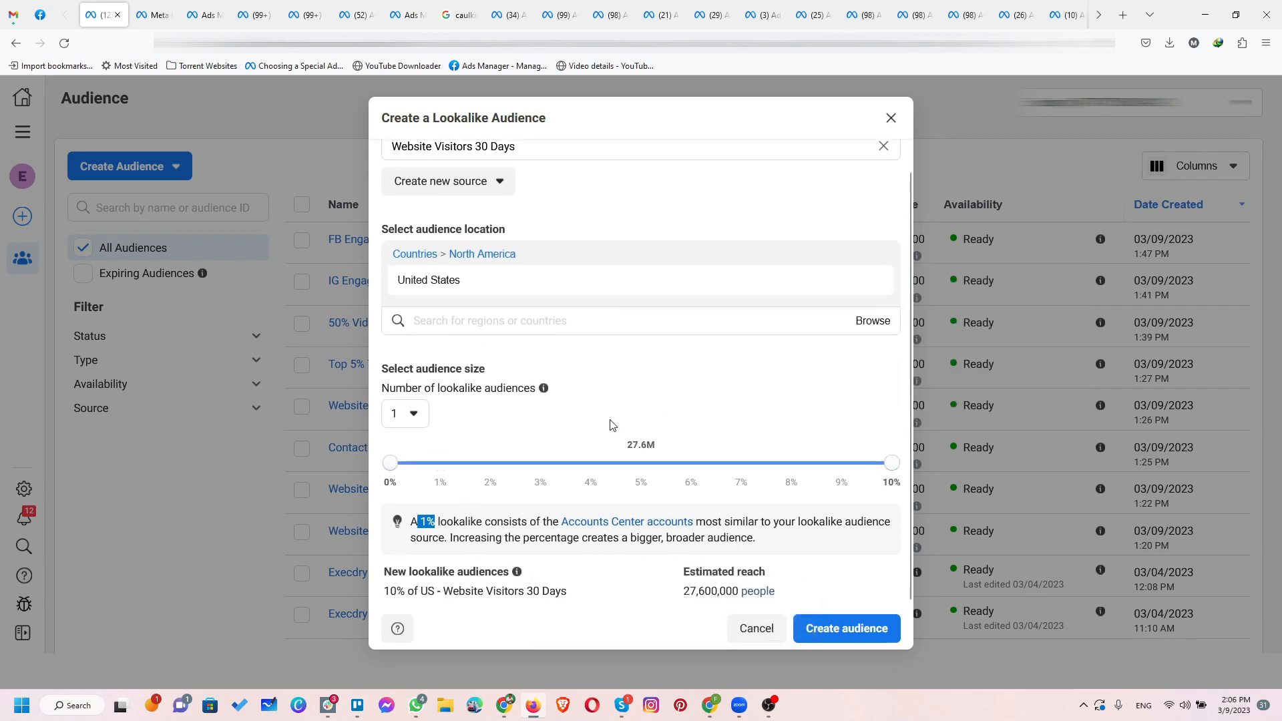
{"action": "scroll", "coordinate": [590, 334], "scroll_direction": "up", "scroll_amount": 1}
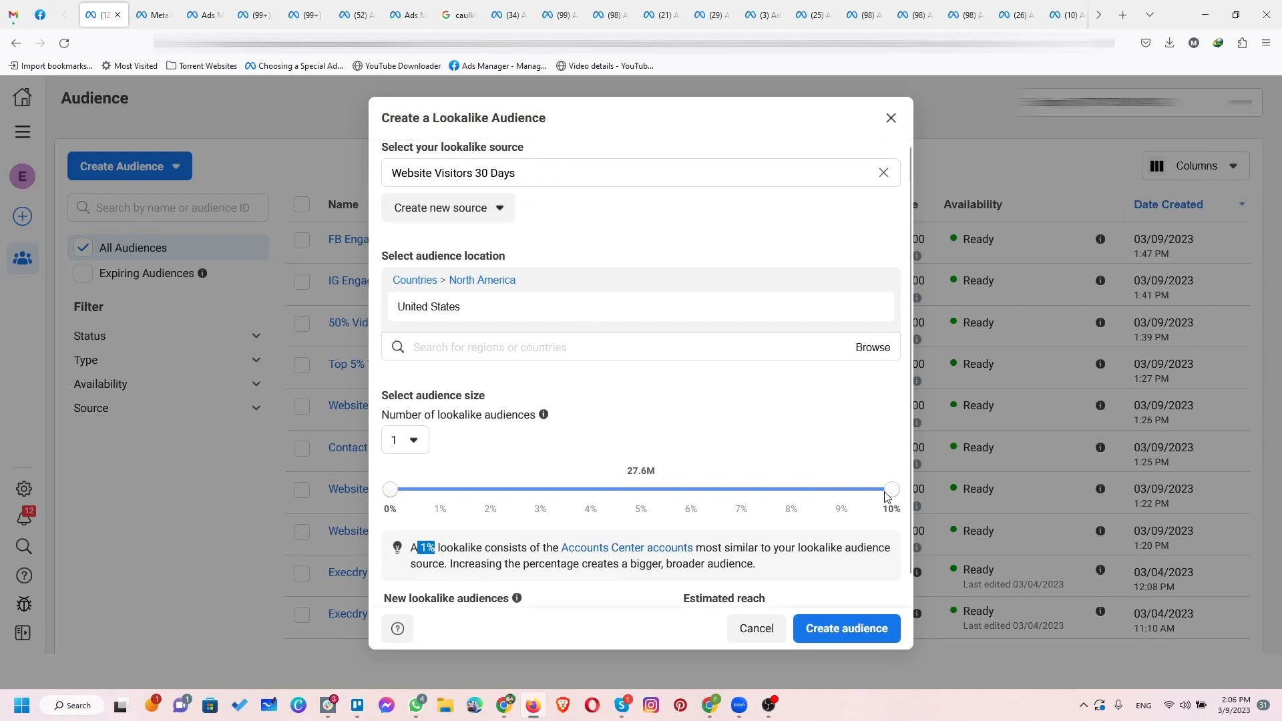
Set the audience size to 1% and create the United States lookalike audience.
{"action": "left_click_drag", "start_coordinate": [891, 492], "coordinate": [450, 503]}
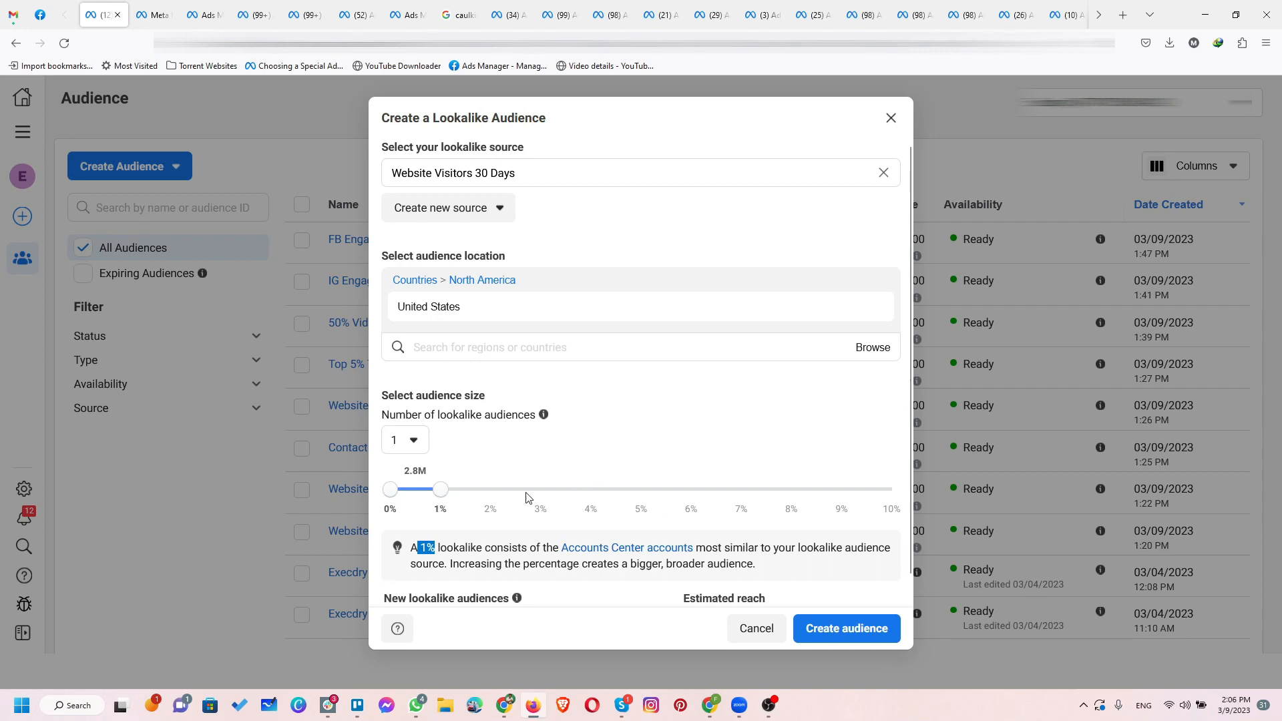
{"action": "scroll", "coordinate": [547, 491], "scroll_direction": "down", "scroll_amount": 1}
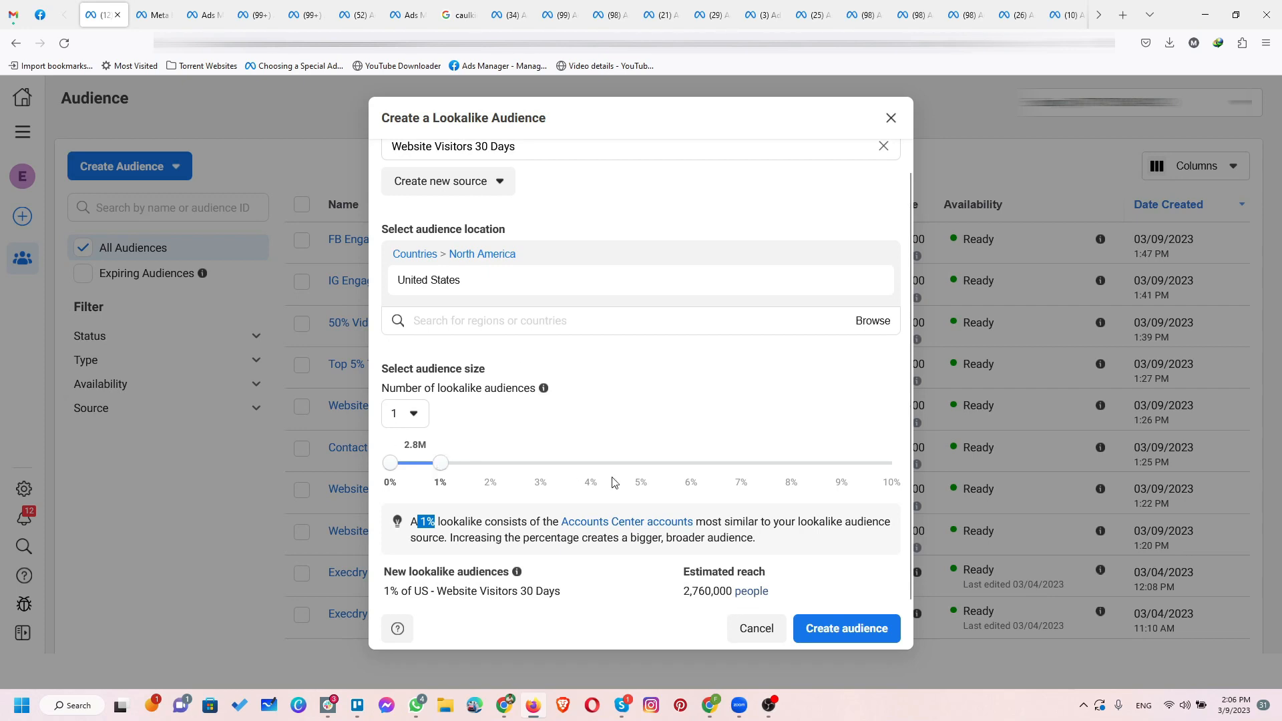
{"action": "left_click", "coordinate": [464, 542]}
{"action": "left_click", "coordinate": [845, 631]}
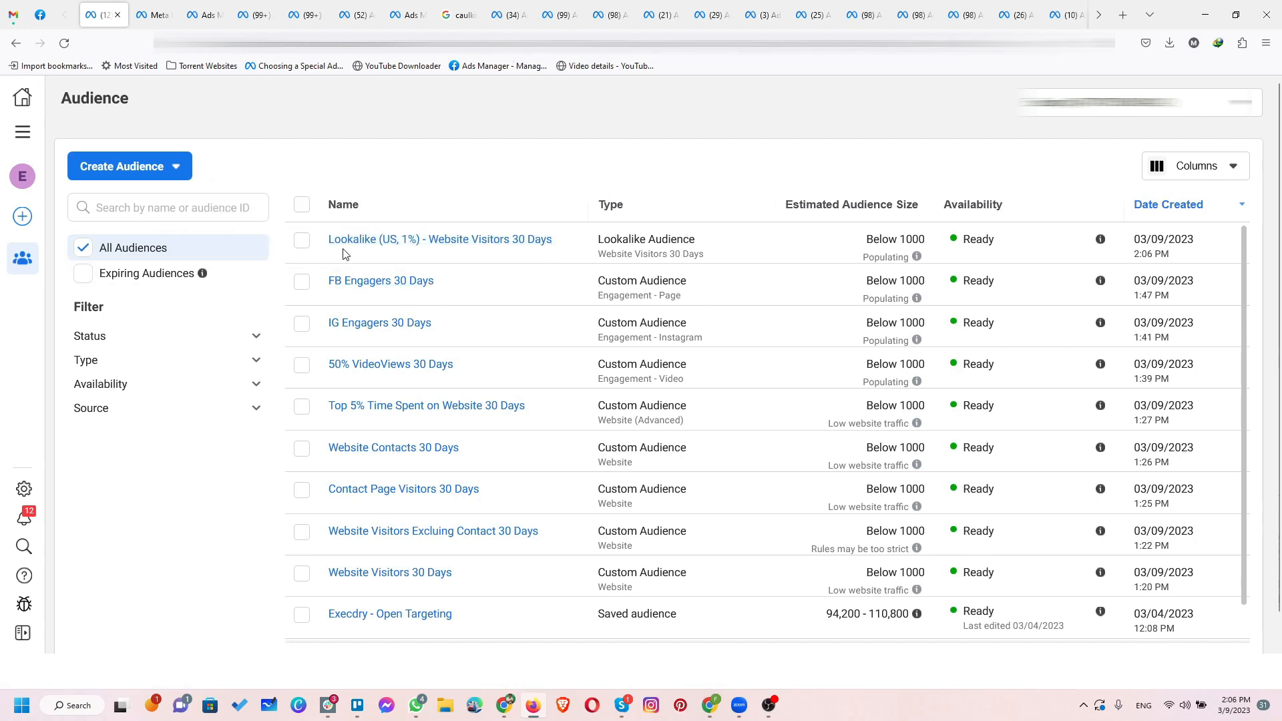
Review the estimated sizes and the status notes beneath them for the new lookalike and the website custom audiences.
{"action": "mouse_move", "coordinate": [377, 245]}
{"action": "left_click_drag", "start_coordinate": [867, 242], "coordinate": [928, 251]}
{"action": "left_click_drag", "start_coordinate": [827, 425], "coordinate": [874, 428]}
{"action": "left_click_drag", "start_coordinate": [828, 466], "coordinate": [895, 466]}
{"action": "left_click_drag", "start_coordinate": [813, 551], "coordinate": [912, 559]}
{"action": "scroll", "coordinate": [882, 565], "scroll_direction": "down", "scroll_amount": 1}
{"action": "scroll", "coordinate": [868, 540], "scroll_direction": "up", "scroll_amount": 1}
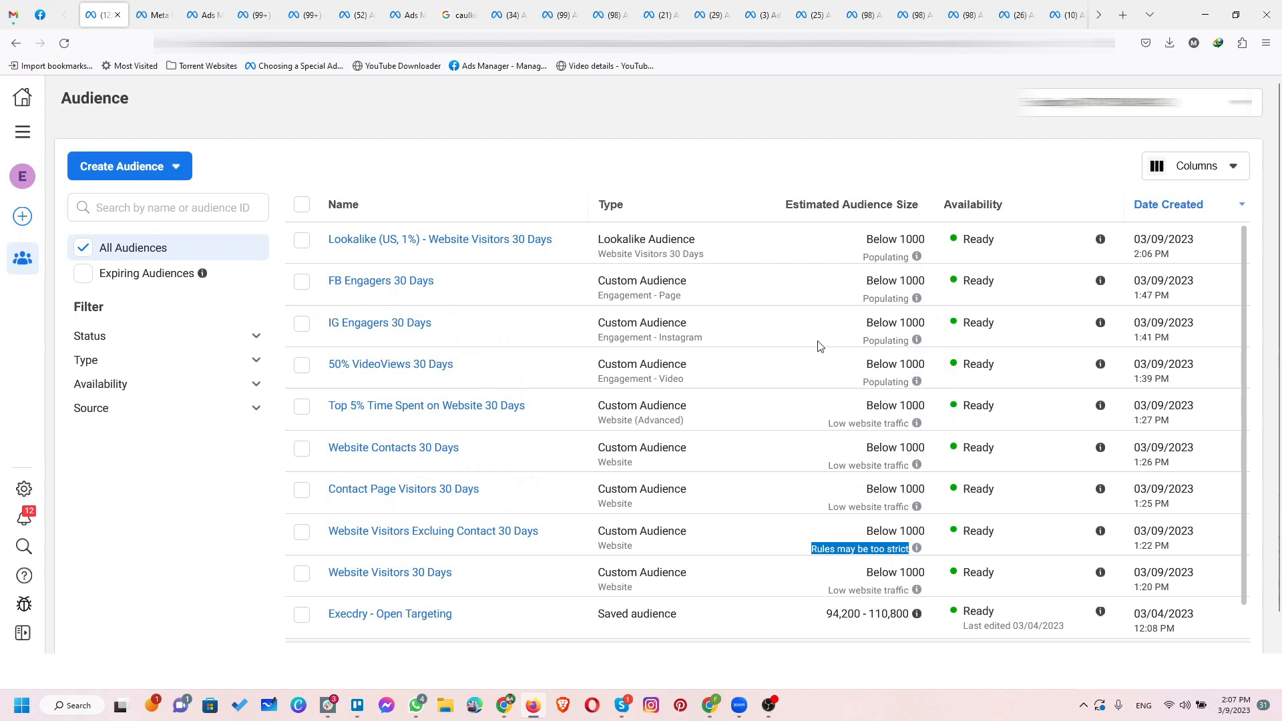
Start creating another lookalike audience.
{"action": "mouse_move", "coordinate": [432, 243]}
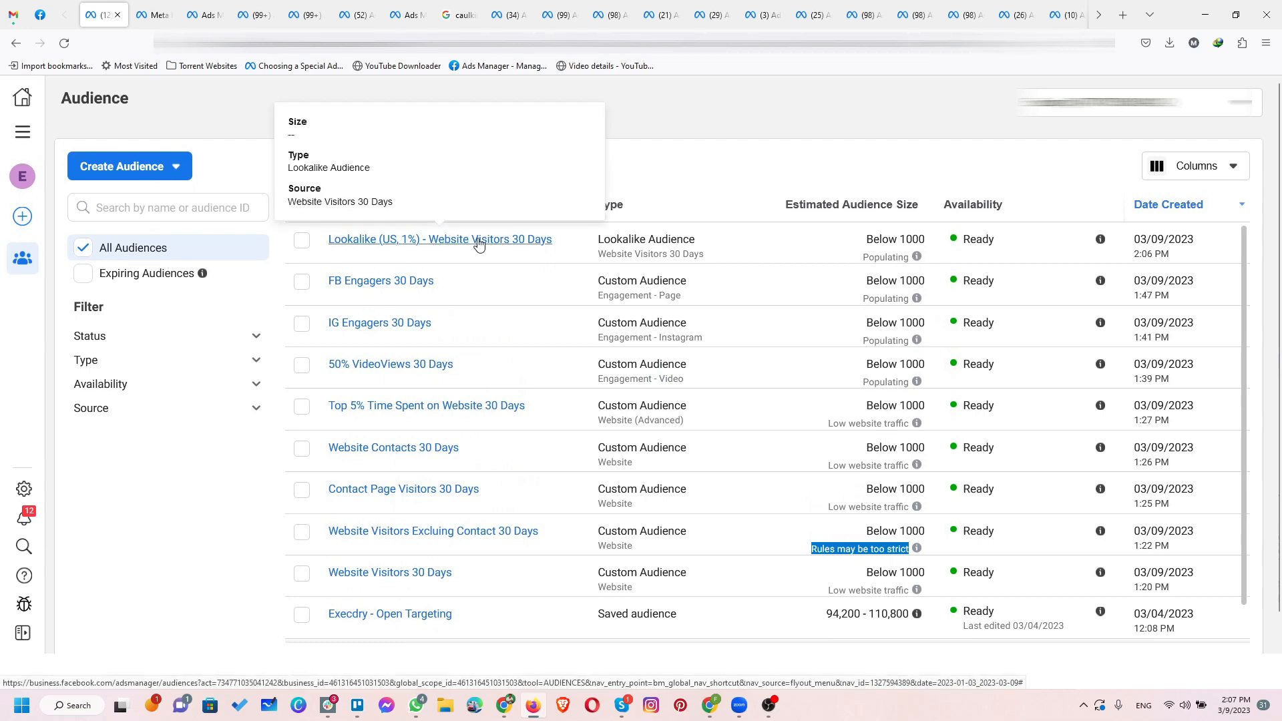
{"action": "left_click", "coordinate": [156, 172]}
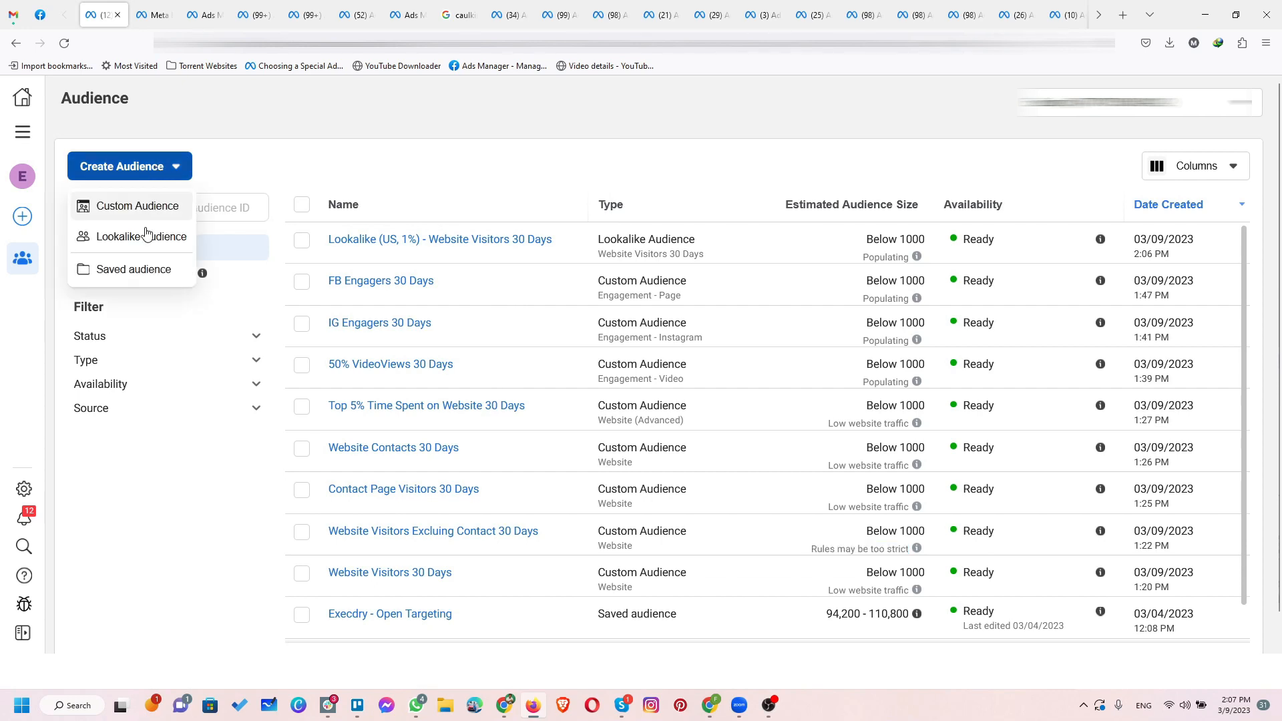
{"action": "left_click", "coordinate": [132, 245]}
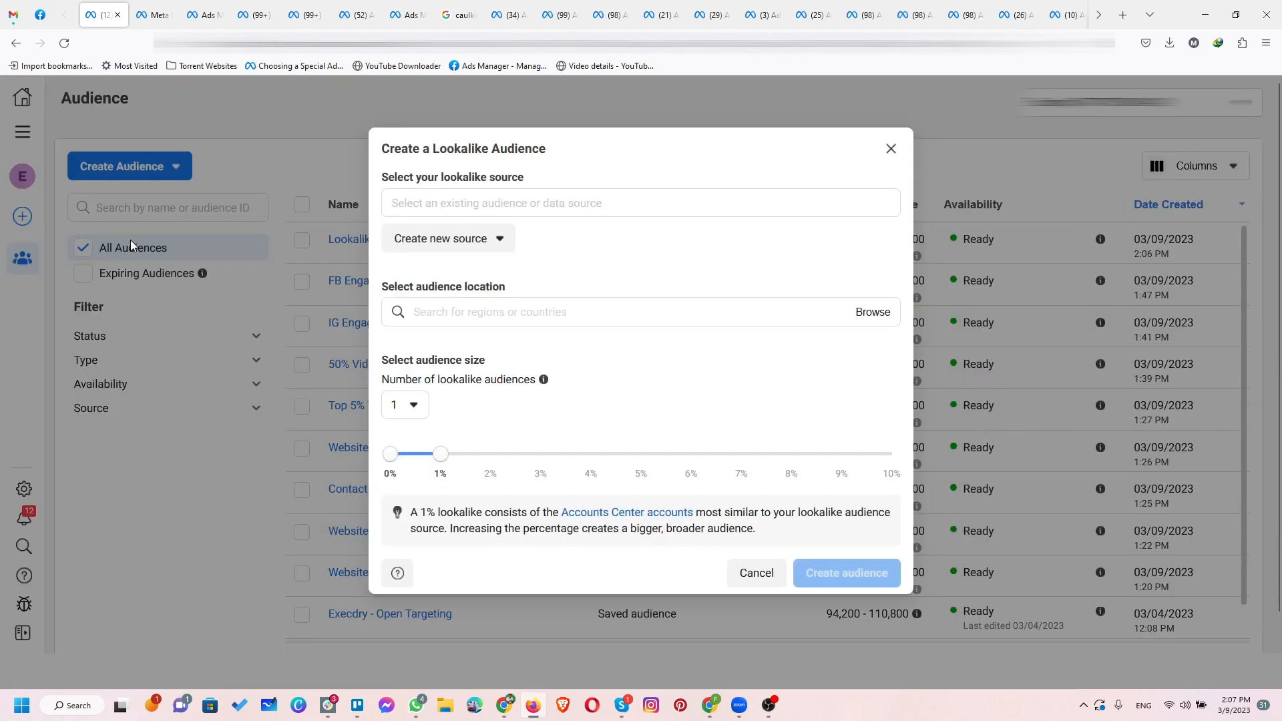
Choose the IG Engagers 30 Days custom audience as the lookalike source.
{"action": "left_click", "coordinate": [474, 210]}
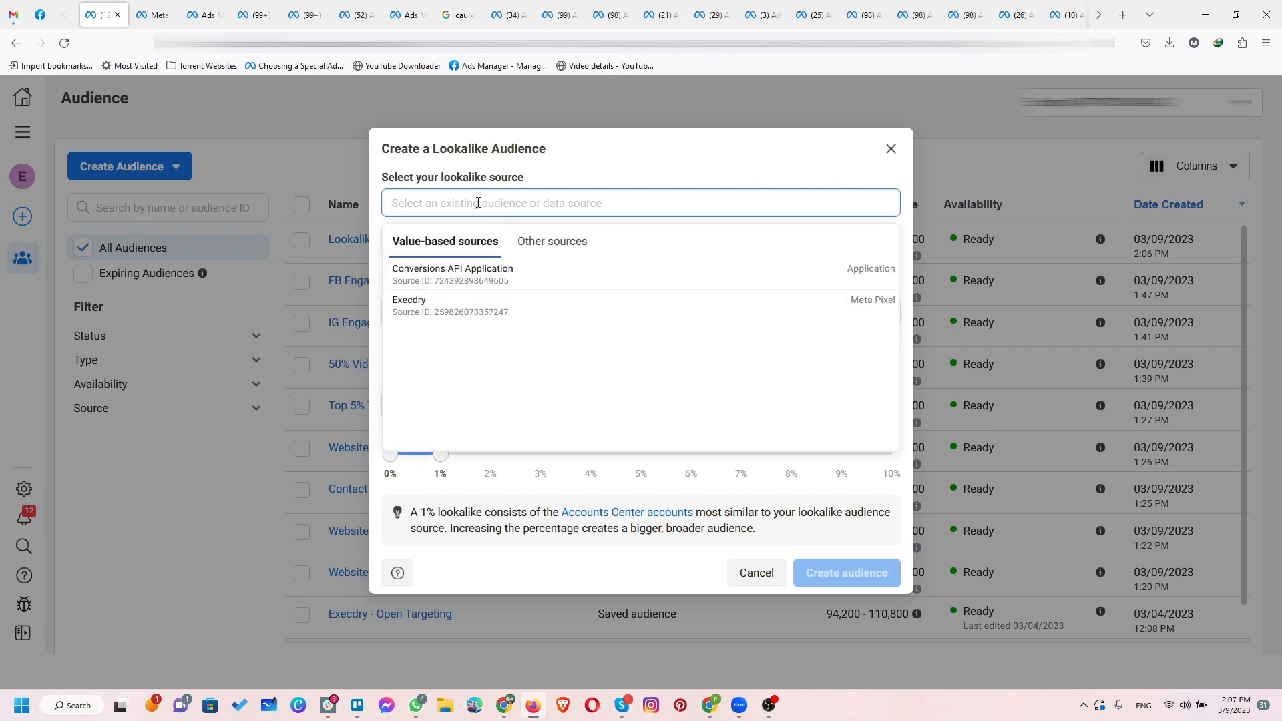
{"action": "left_click", "coordinate": [538, 245]}
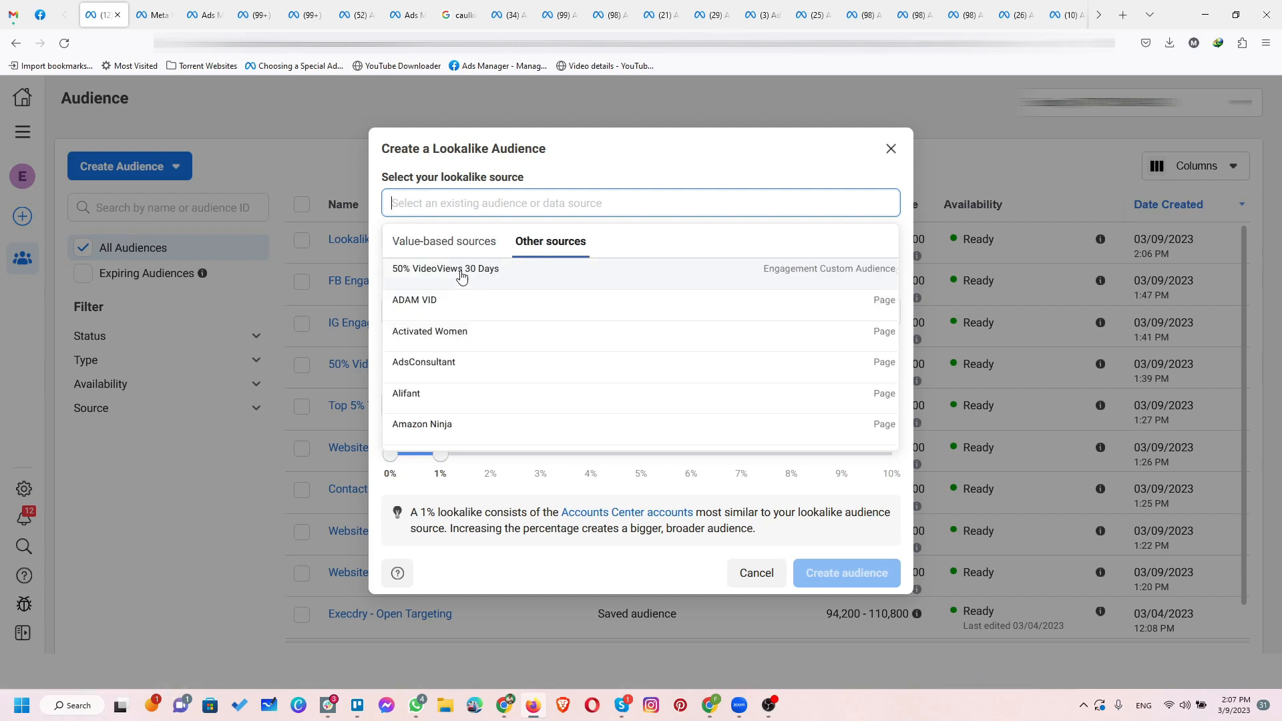
{"action": "type", "text": "ig"}
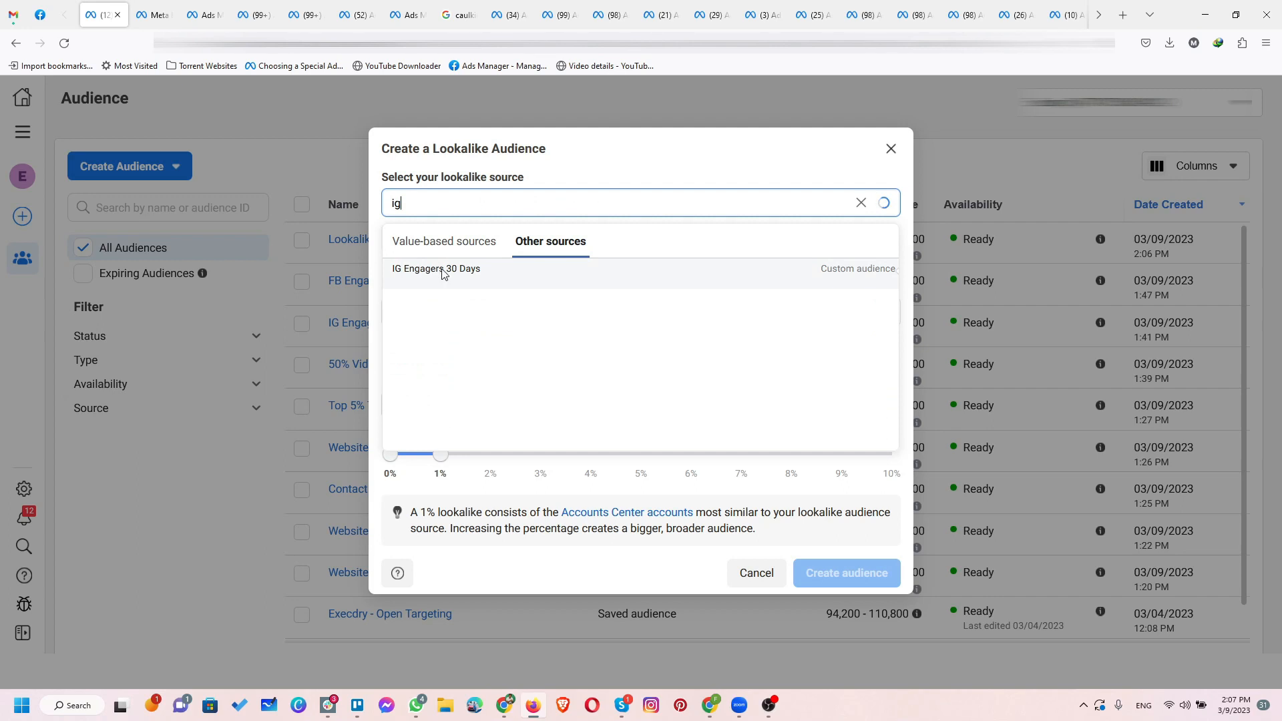
{"action": "left_click", "coordinate": [441, 270]}
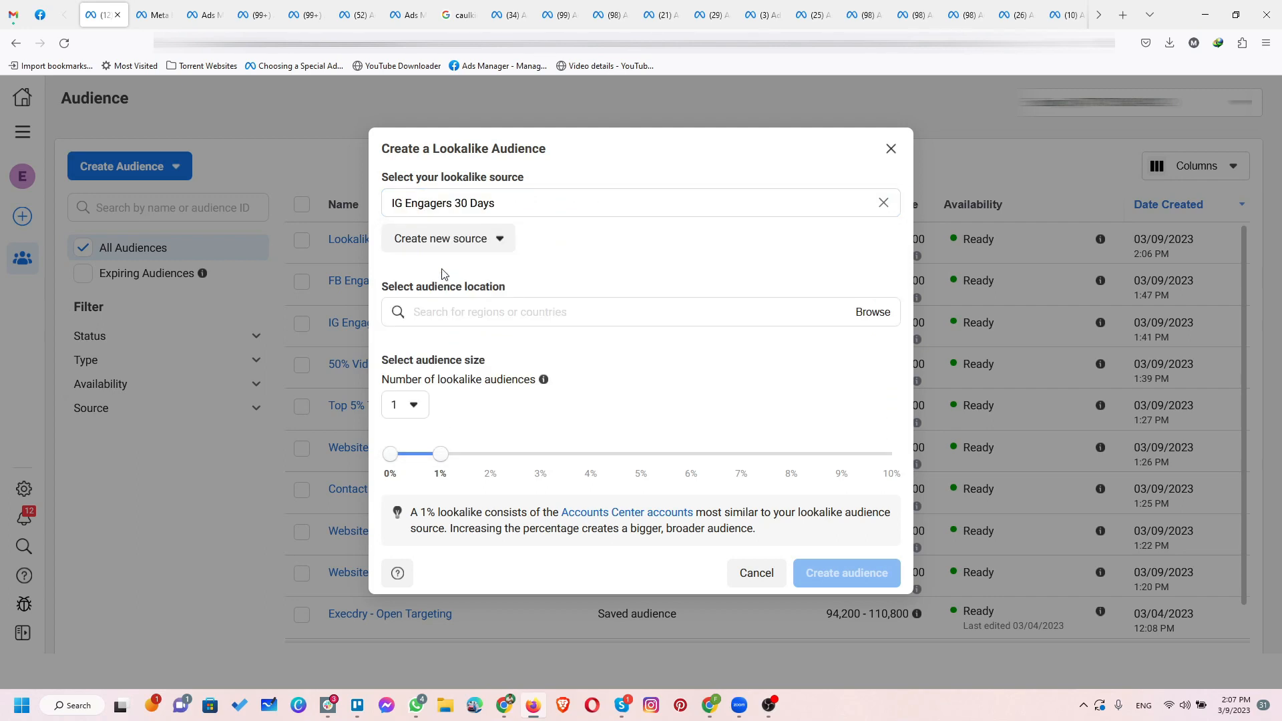
Add the United States as the audience location for the lookalike.
{"action": "left_click", "coordinate": [463, 316]}
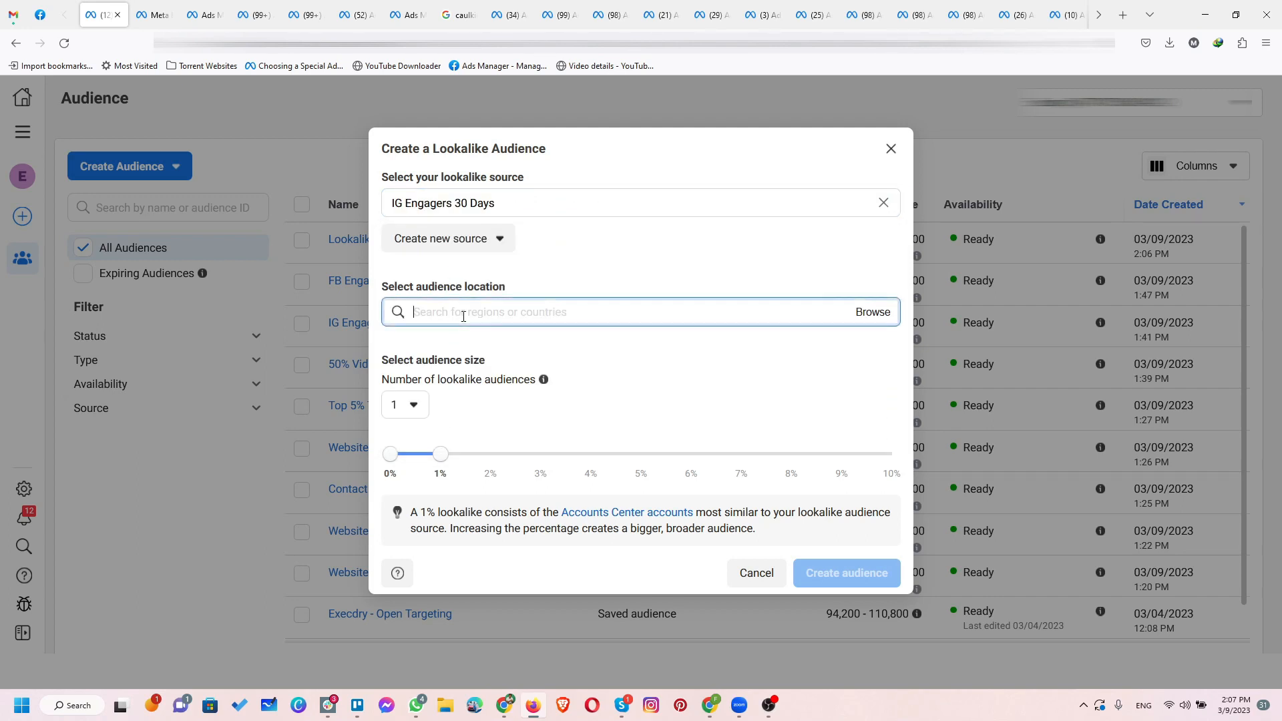
{"action": "type", "text": "uni"}
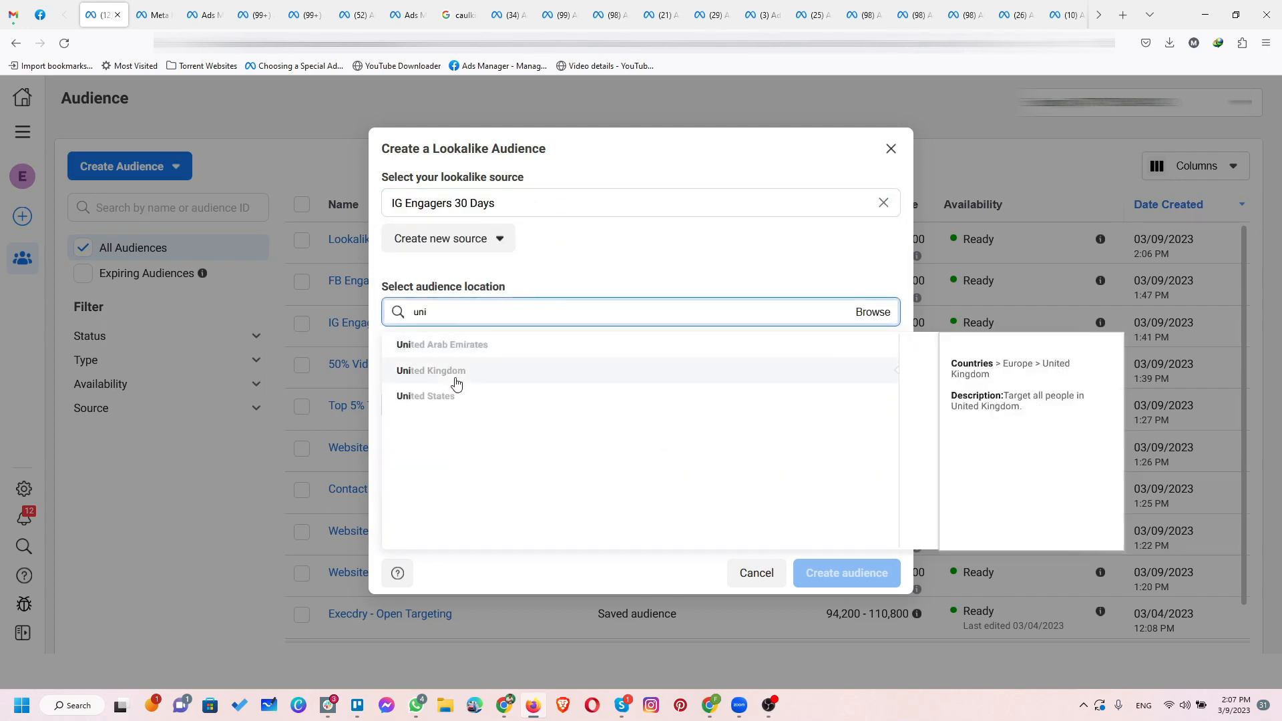
{"action": "left_click", "coordinate": [446, 396]}
{"action": "left_click", "coordinate": [578, 249]}
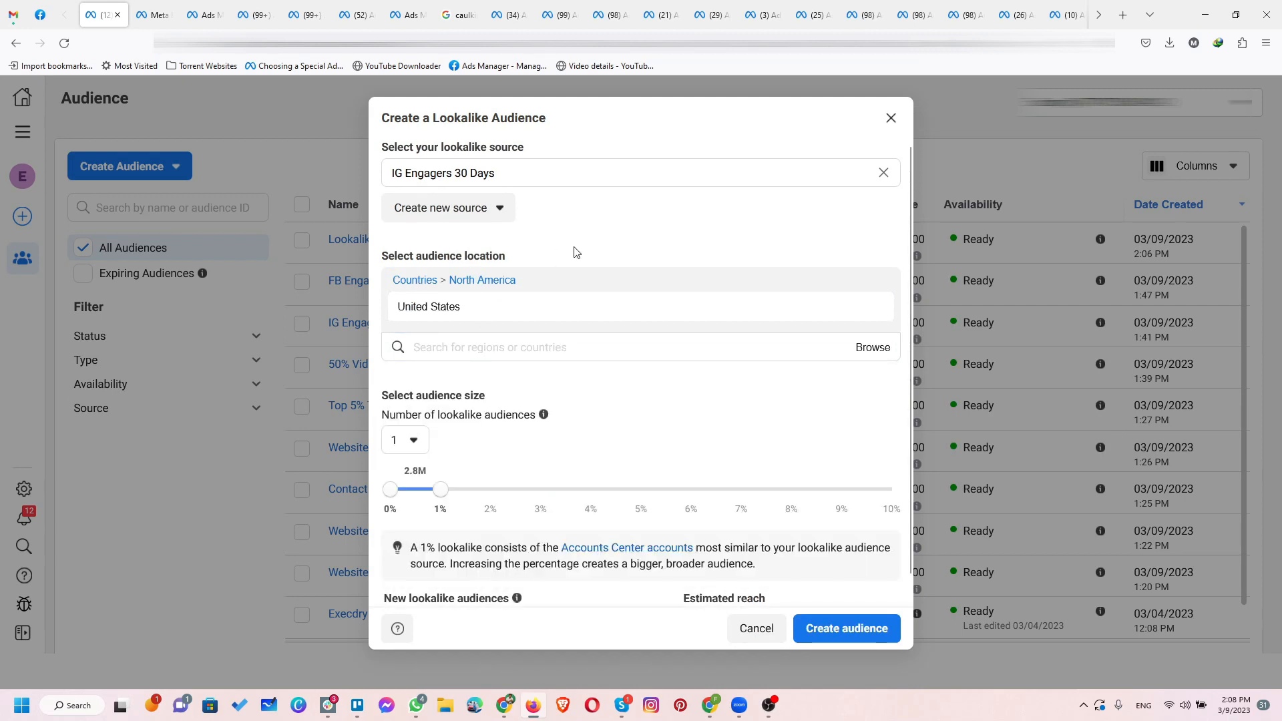
Set the number of lookalike audiences to 3 with size ranges of 1–2%, 2–5% and 5–10%.
{"action": "left_click", "coordinate": [407, 440]}
{"action": "left_click", "coordinate": [423, 533]}
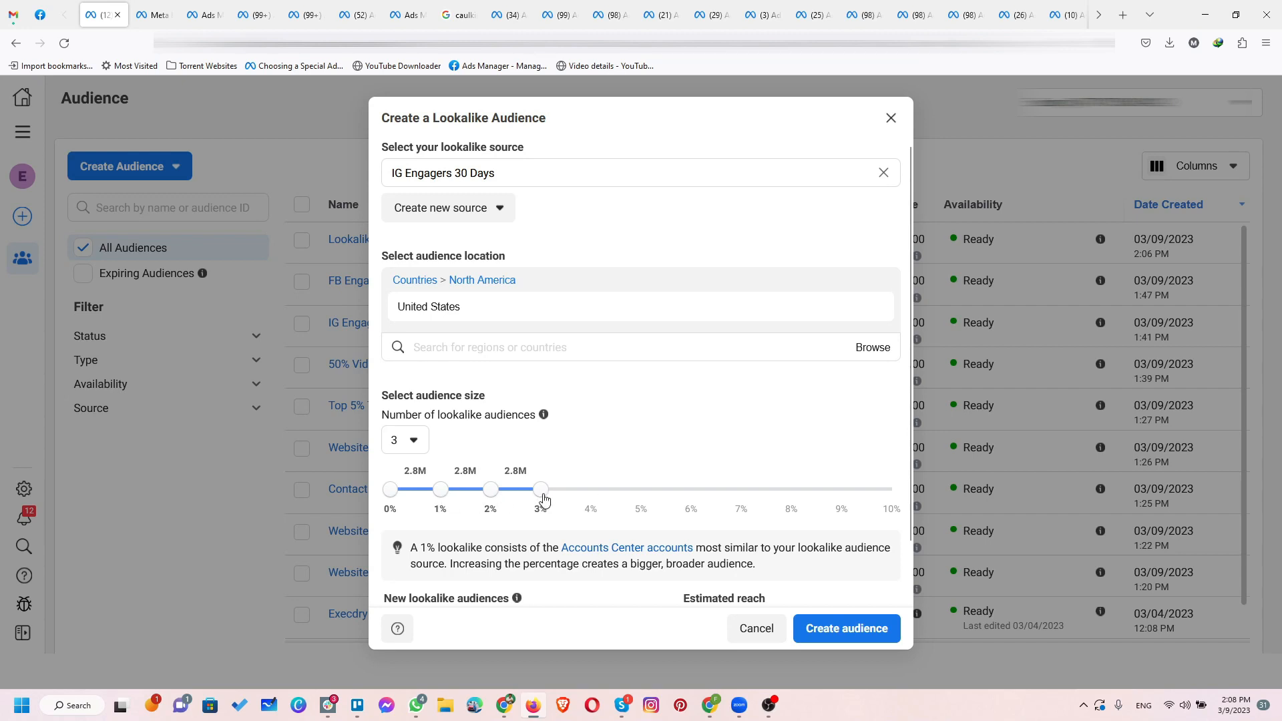
{"action": "left_click_drag", "start_coordinate": [542, 490], "coordinate": [893, 490]}
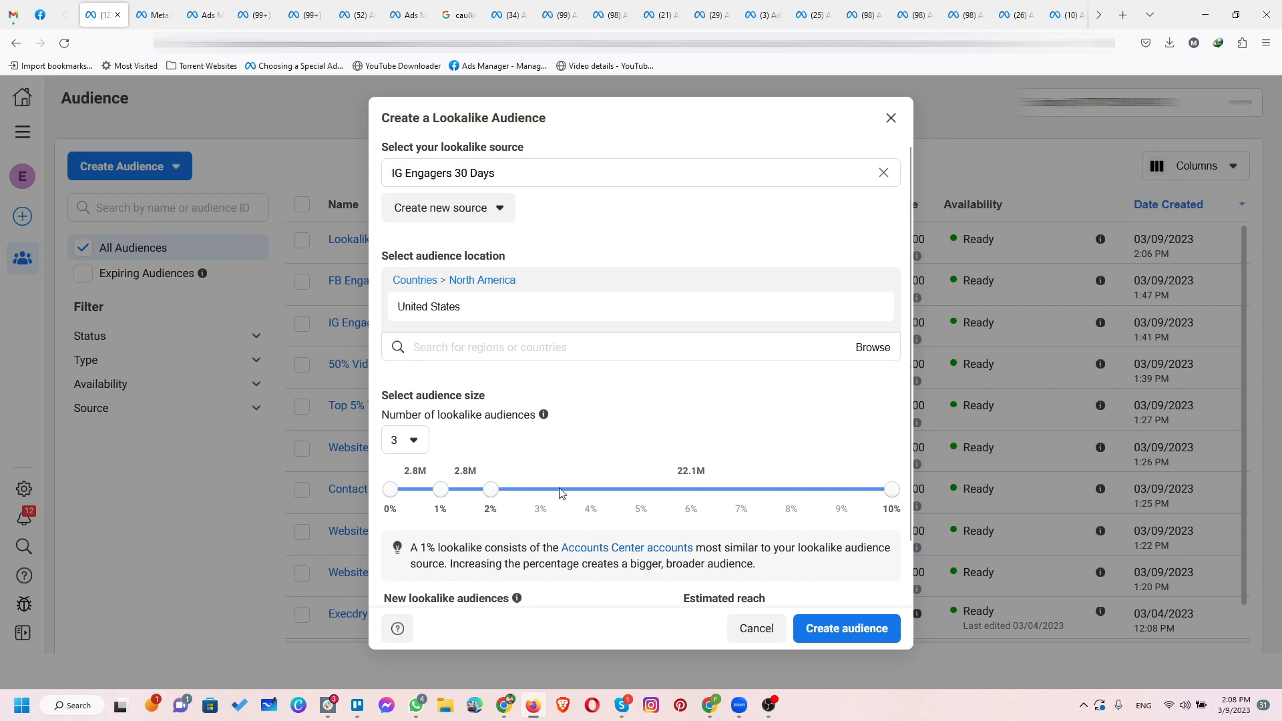
{"action": "left_click_drag", "start_coordinate": [492, 493], "coordinate": [639, 490]}
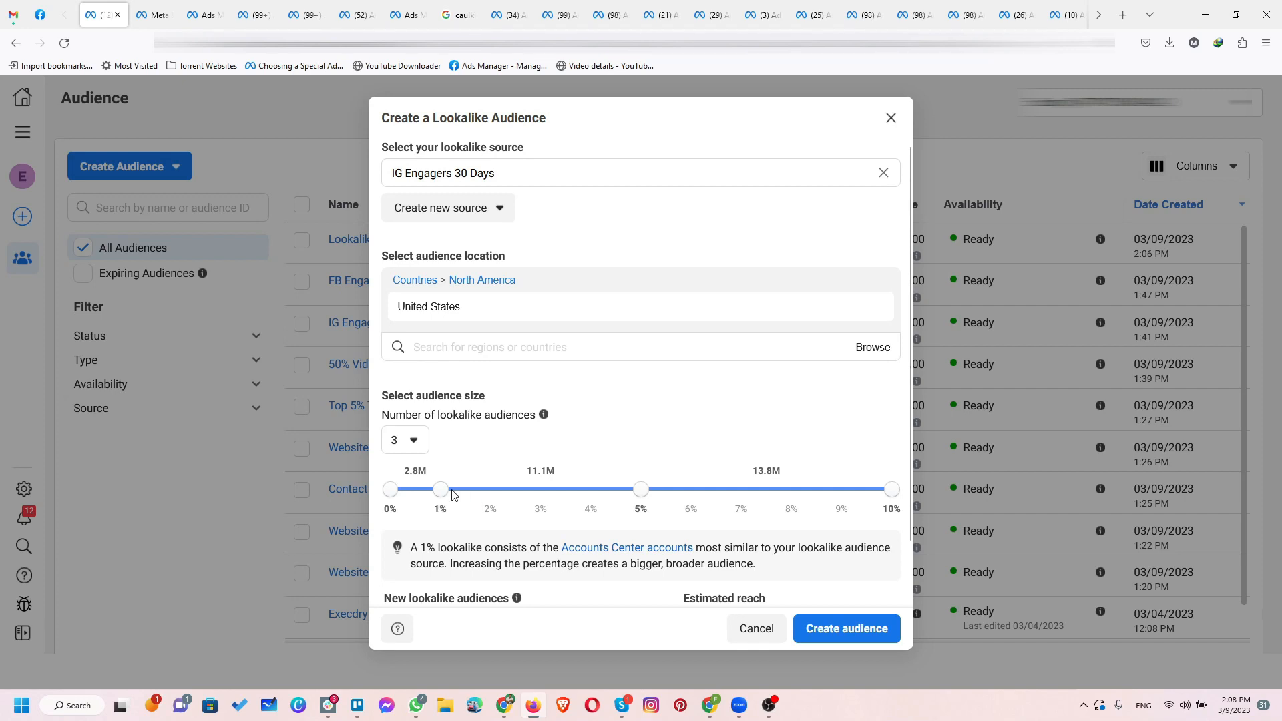
{"action": "left_click_drag", "start_coordinate": [442, 492], "coordinate": [478, 497]}
{"action": "left_click_drag", "start_coordinate": [392, 491], "coordinate": [430, 502]}
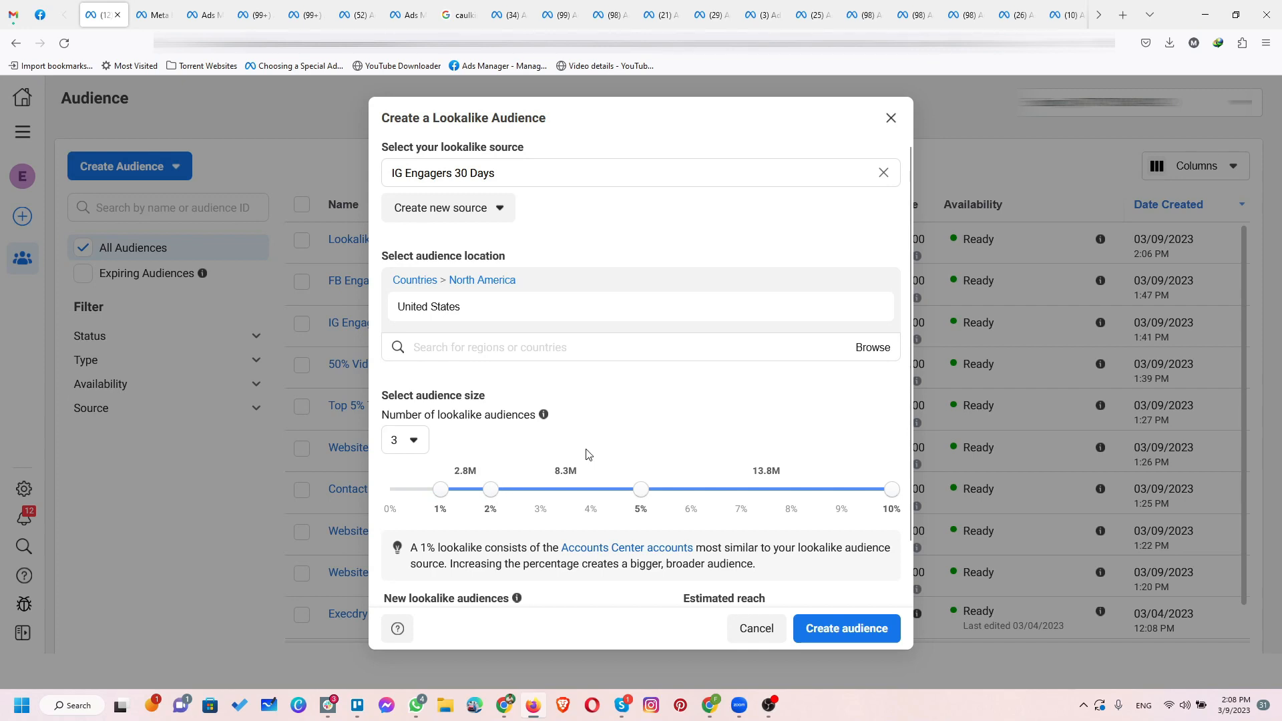
Change the size ranges to 0–1%, 1–5% and 5–10%, and set the number of lookalike audiences back to 1.
{"action": "scroll", "coordinate": [585, 462], "scroll_direction": "down", "scroll_amount": 1}
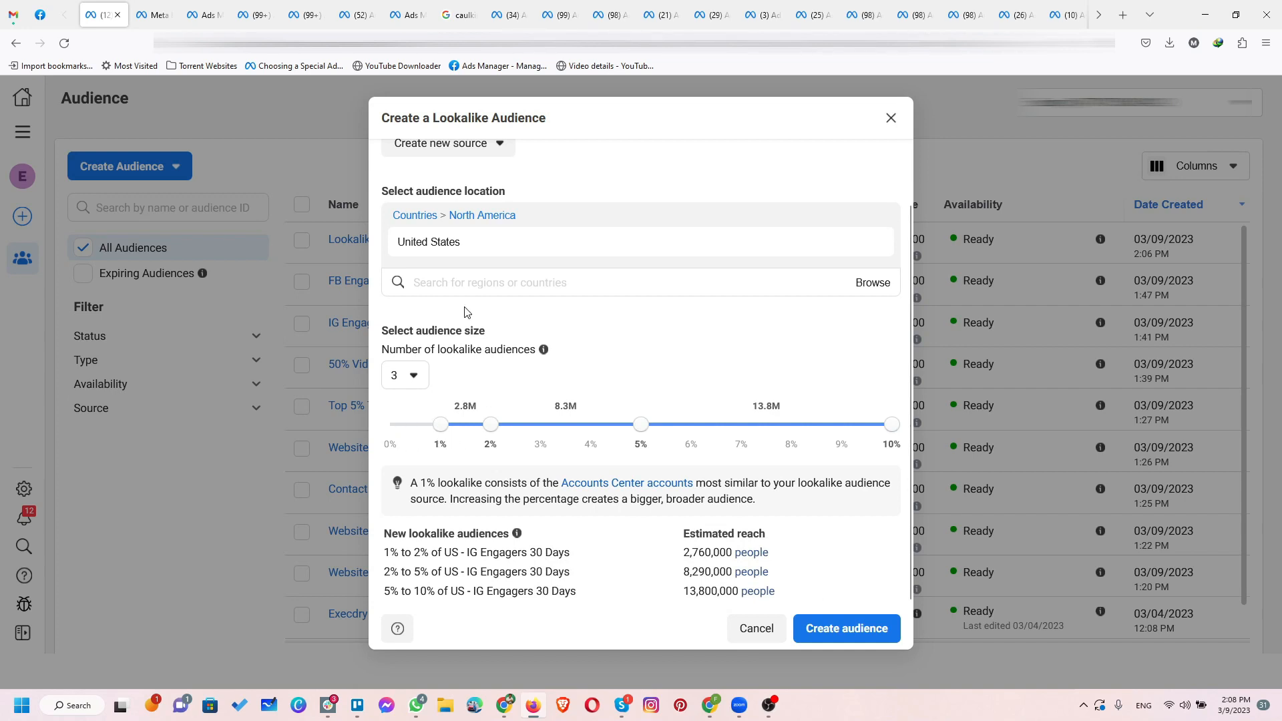
{"action": "left_click_drag", "start_coordinate": [440, 425], "coordinate": [392, 425]}
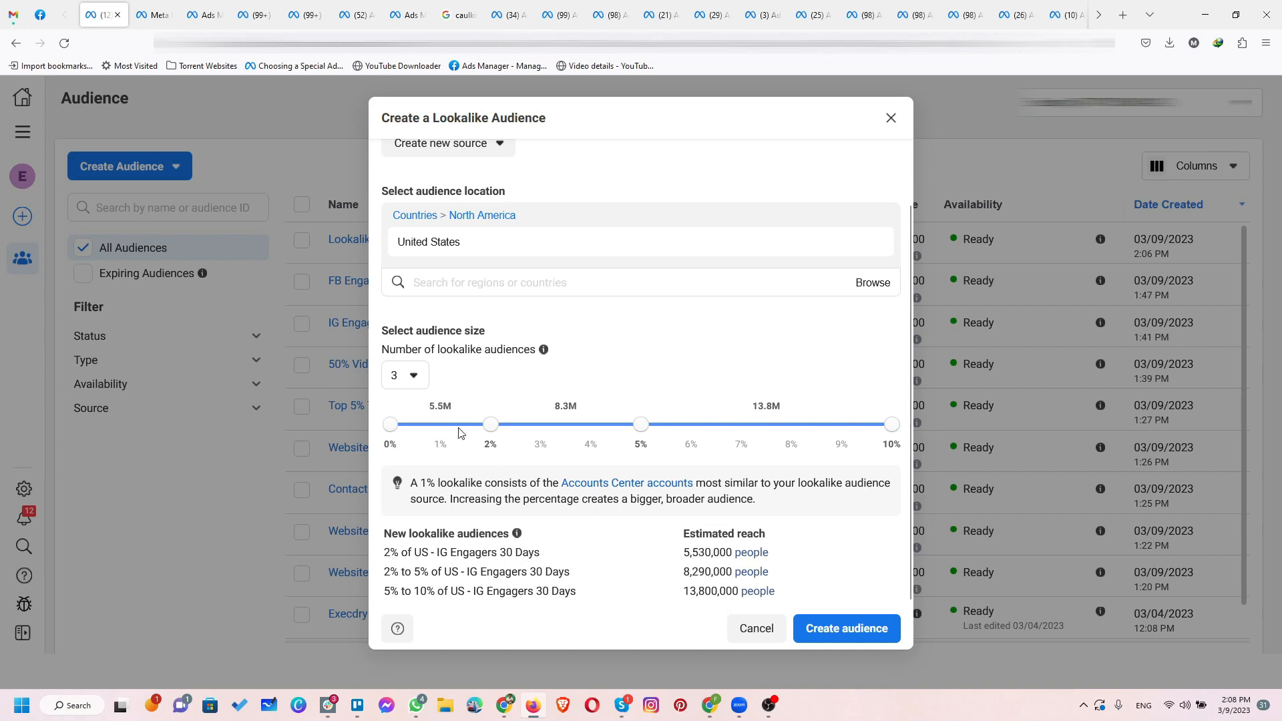
{"action": "left_click_drag", "start_coordinate": [490, 427], "coordinate": [442, 430]}
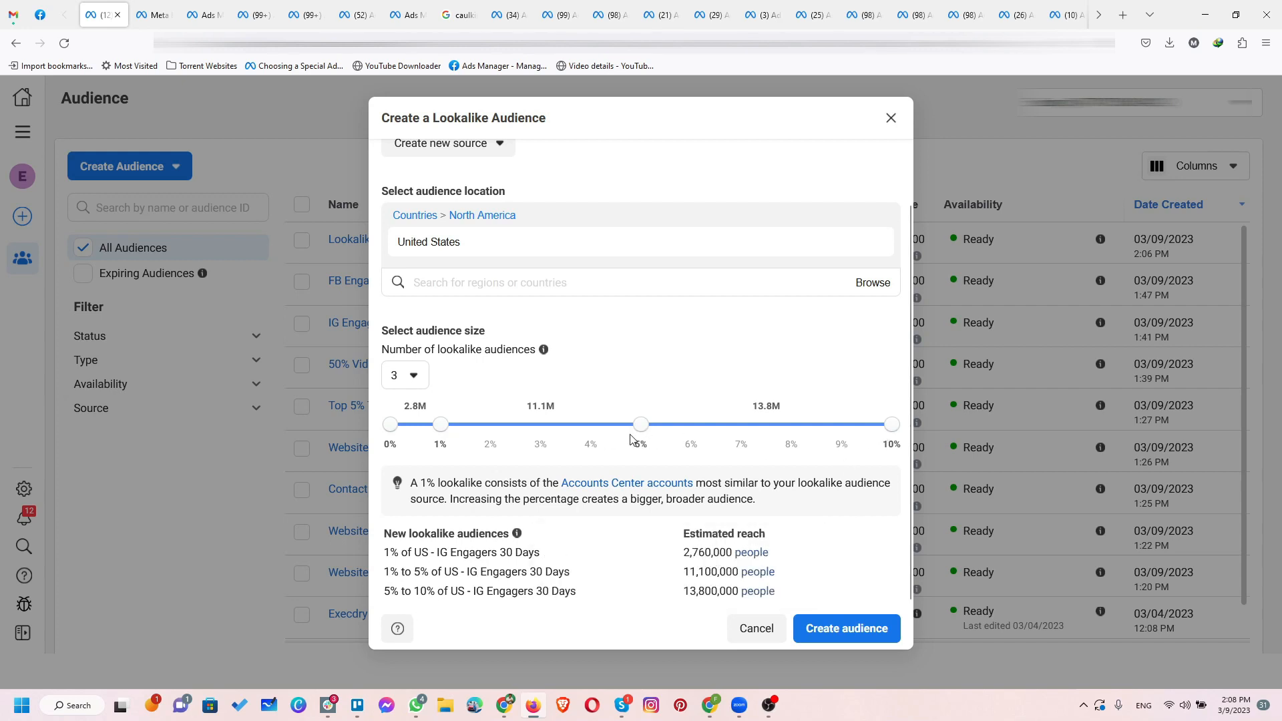
{"action": "left_click", "coordinate": [426, 378]}
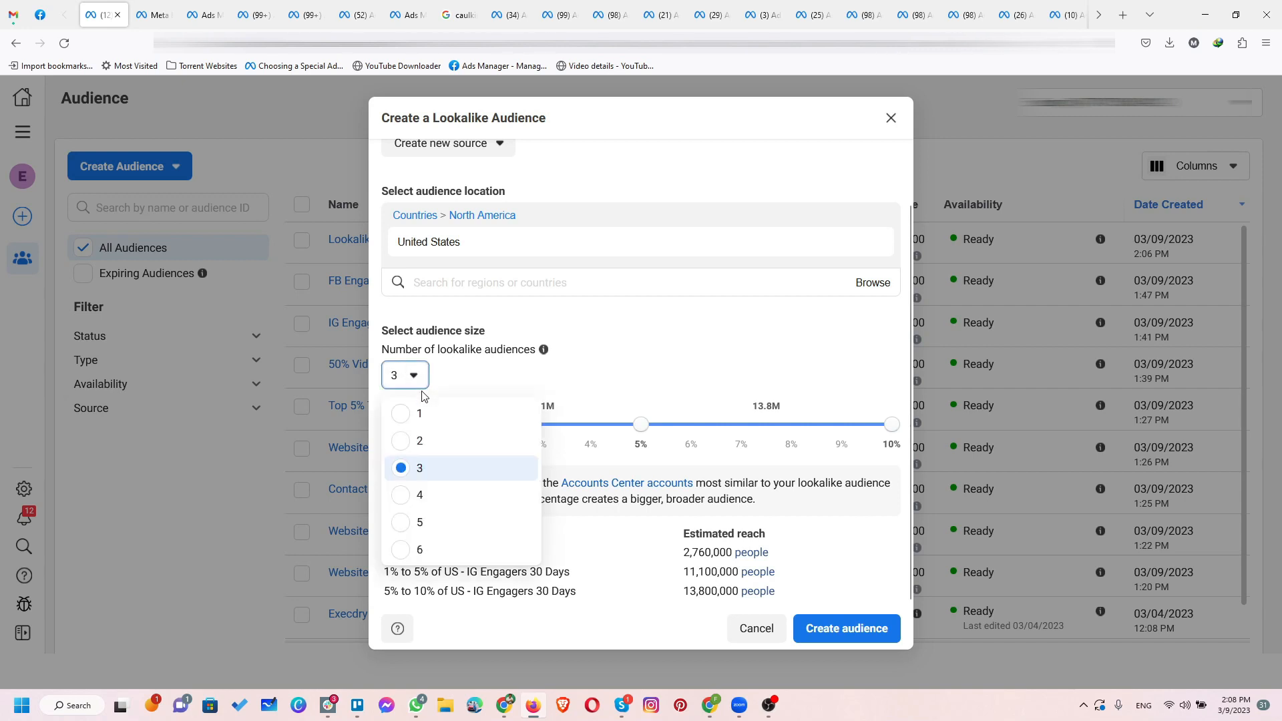
{"action": "left_click", "coordinate": [424, 412]}
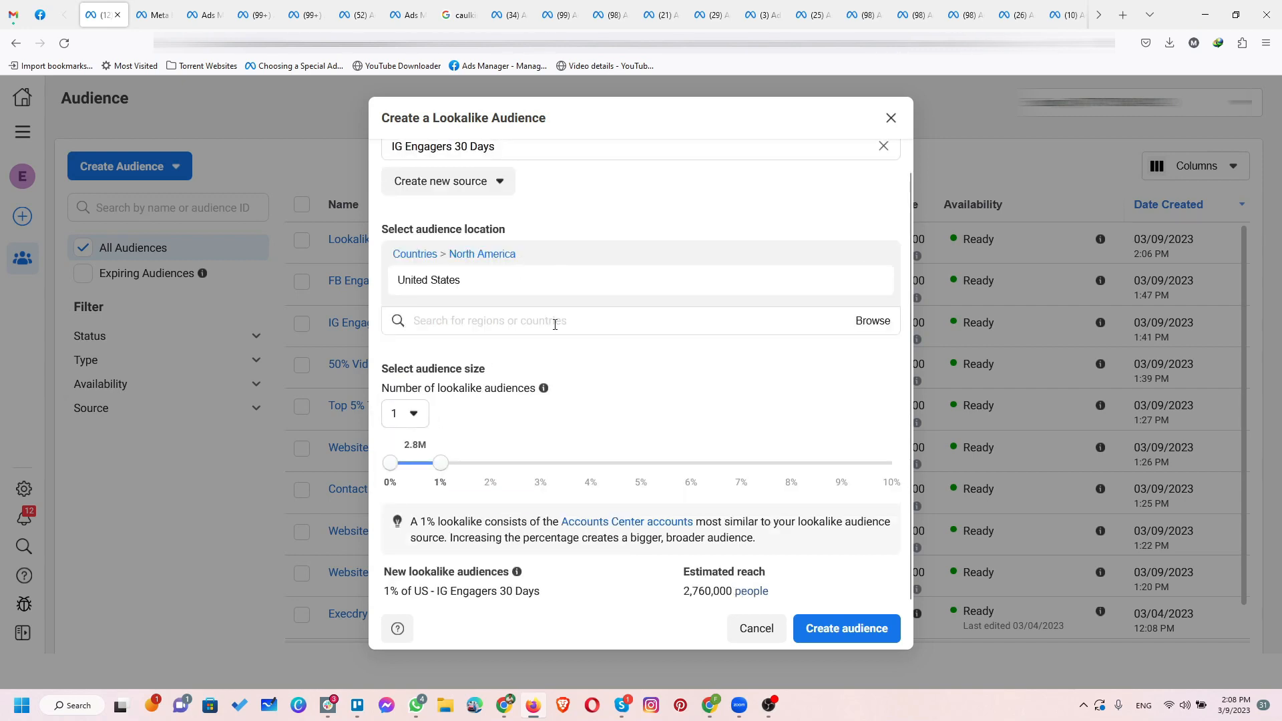
Replace the lookalike source with the Website Visitors 30 Days custom audience and set the audience size to 5%.
{"action": "scroll", "coordinate": [554, 322], "scroll_direction": "up", "scroll_amount": 1}
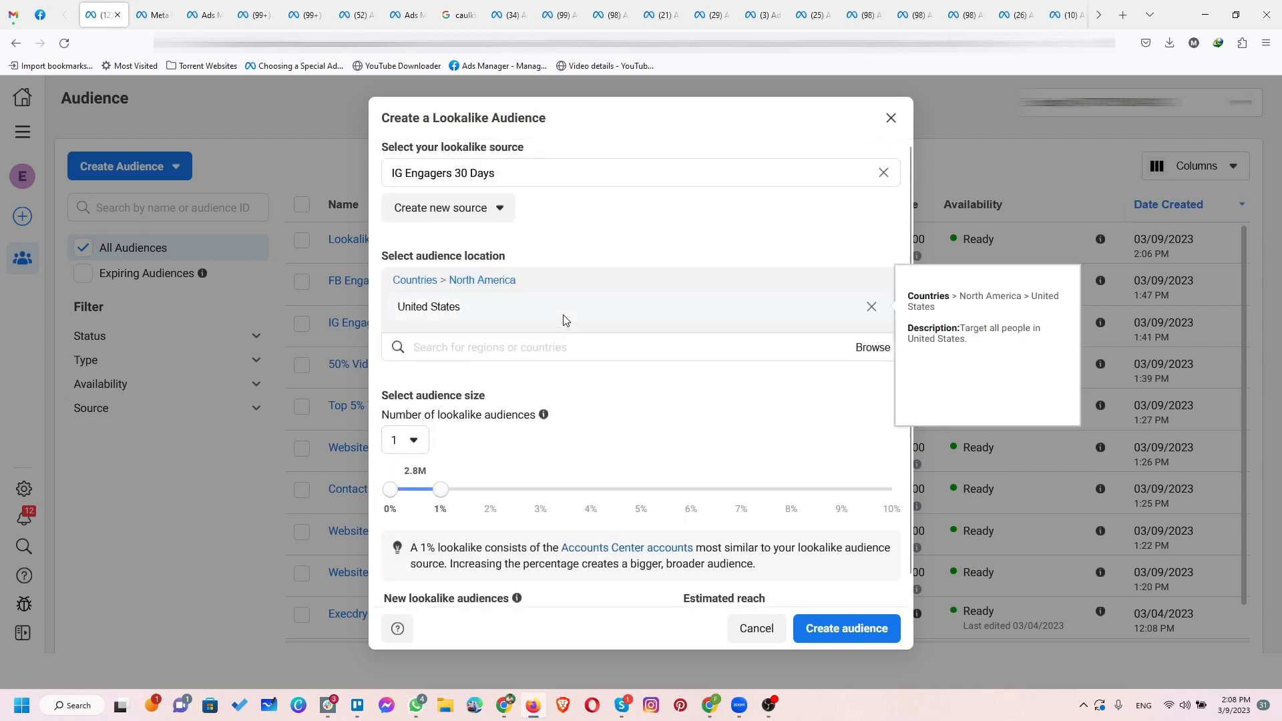
{"action": "left_click", "coordinate": [883, 174]}
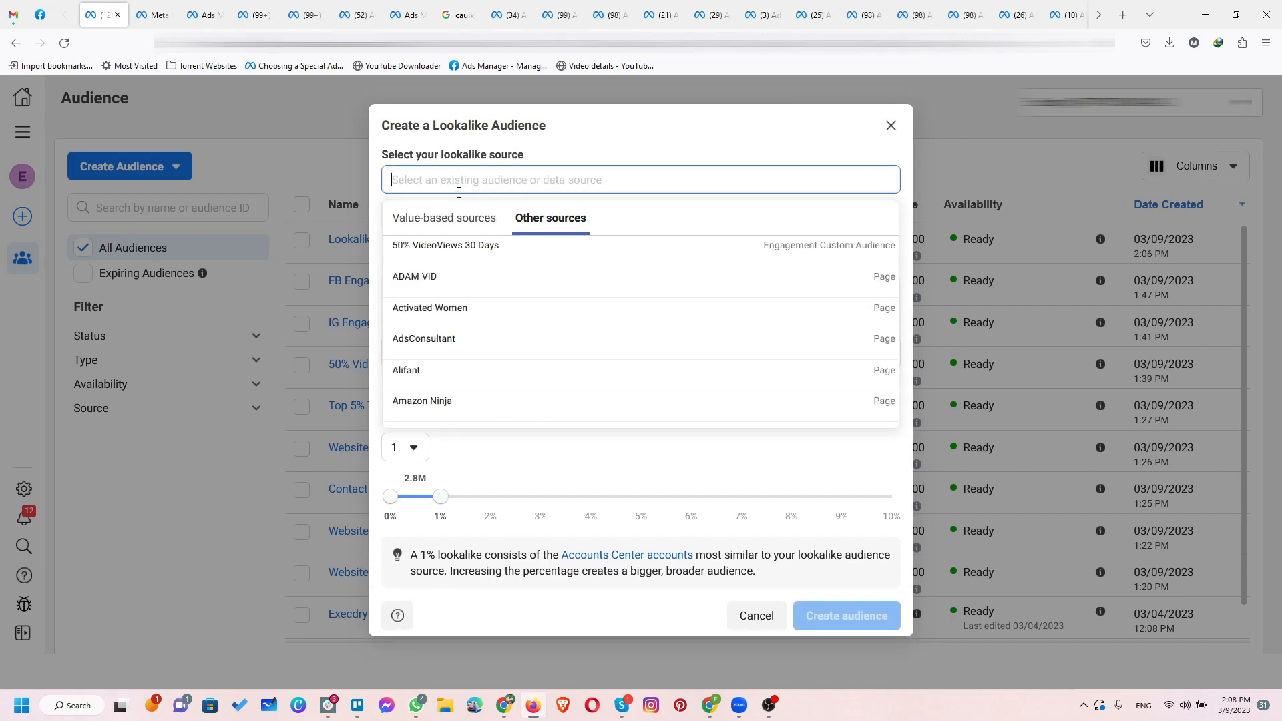
{"action": "type", "text": "web"}
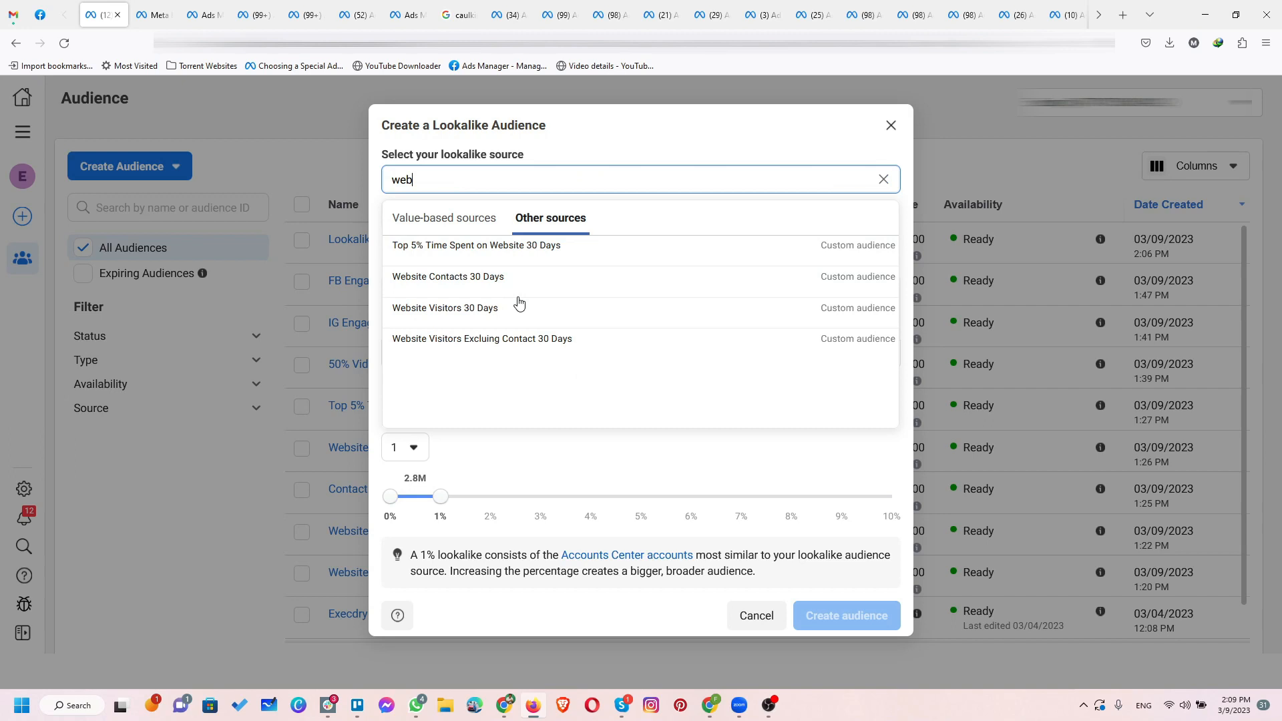
{"action": "left_click", "coordinate": [519, 314]}
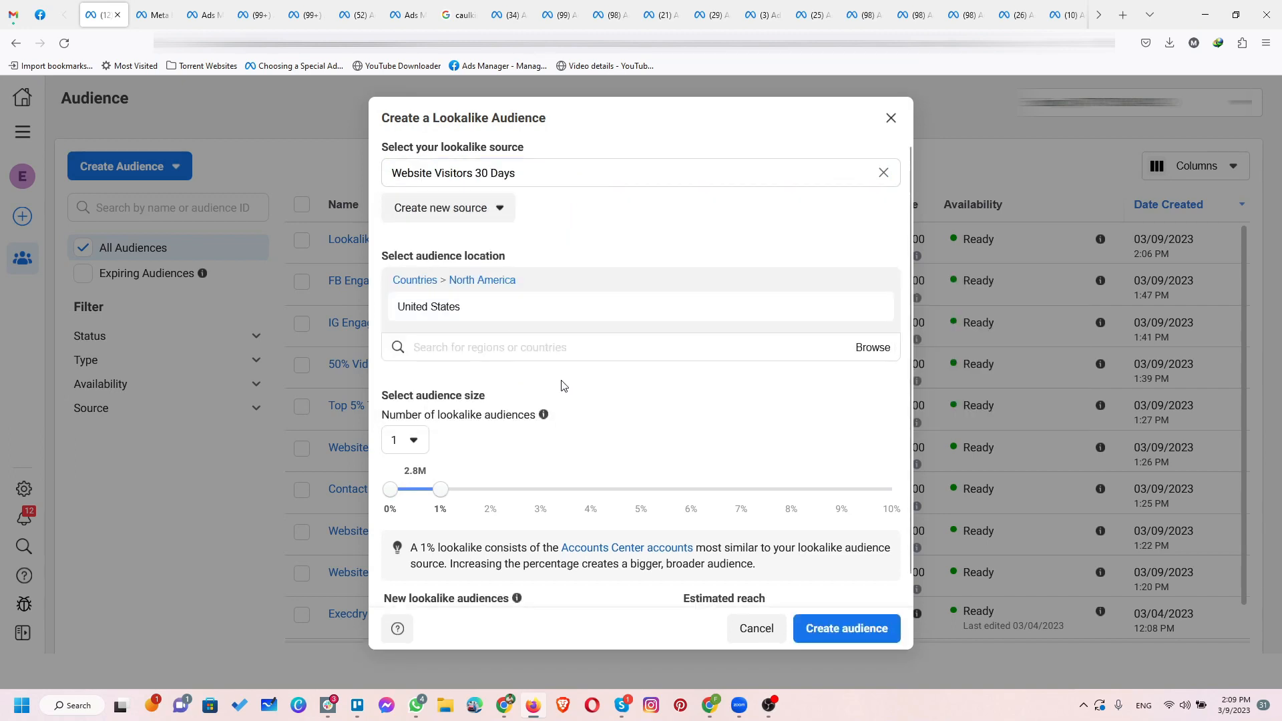
{"action": "left_click_drag", "start_coordinate": [440, 497], "coordinate": [641, 509]}
{"action": "scroll", "coordinate": [640, 509], "scroll_direction": "down", "scroll_amount": 1}
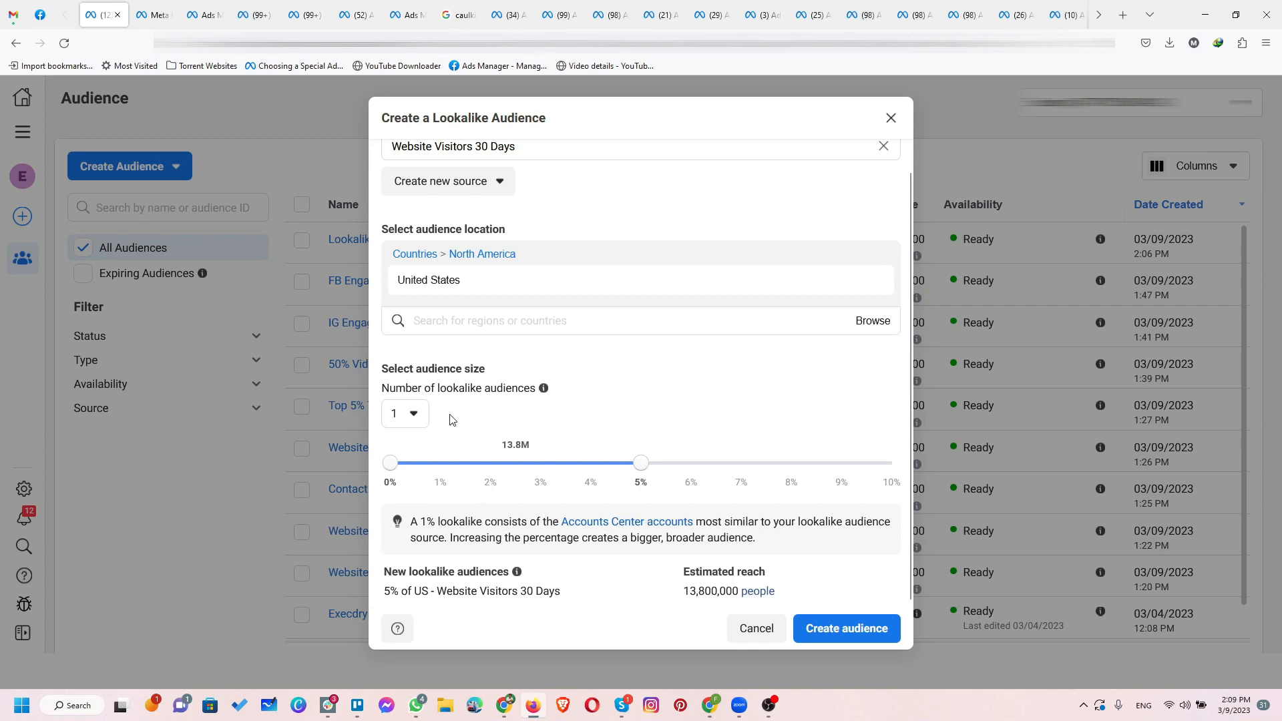
Split the Website Visitors lookalike into 3 audiences covering 1–2%, 2–5% and 5–10%.
{"action": "left_click", "coordinate": [404, 418]}
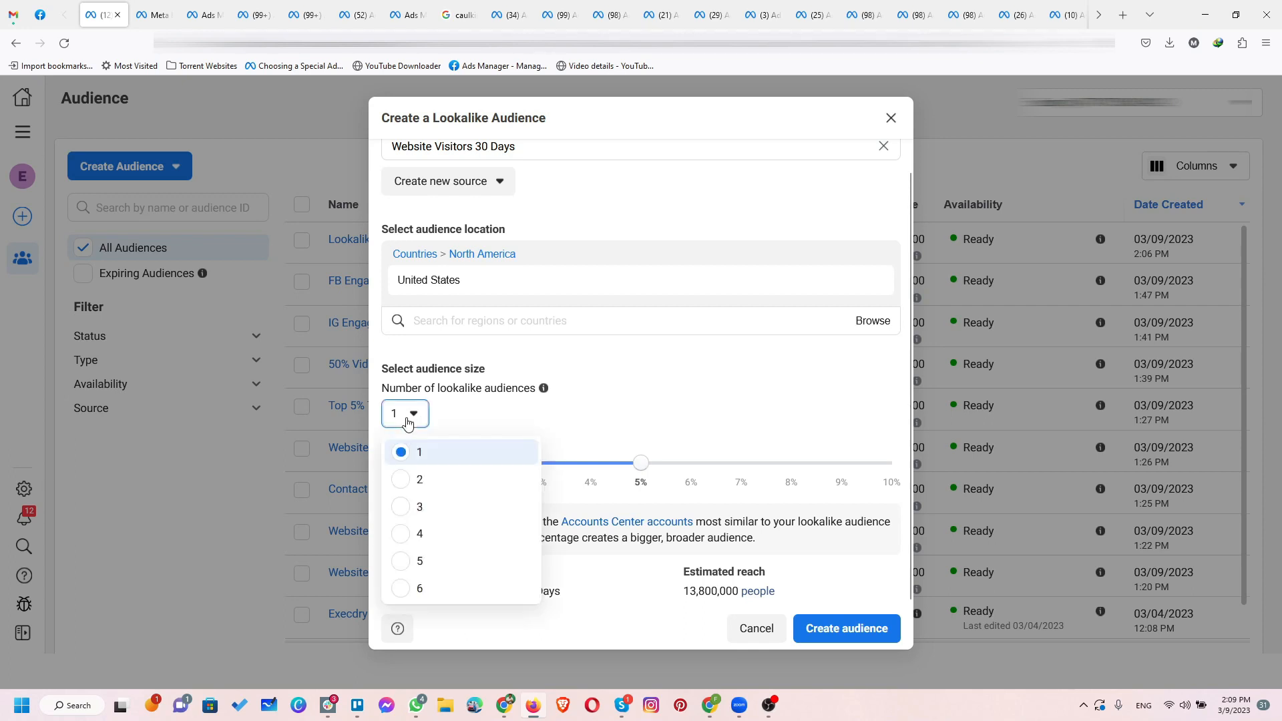
{"action": "left_click", "coordinate": [459, 512]}
{"action": "left_click_drag", "start_coordinate": [742, 464], "coordinate": [891, 493]}
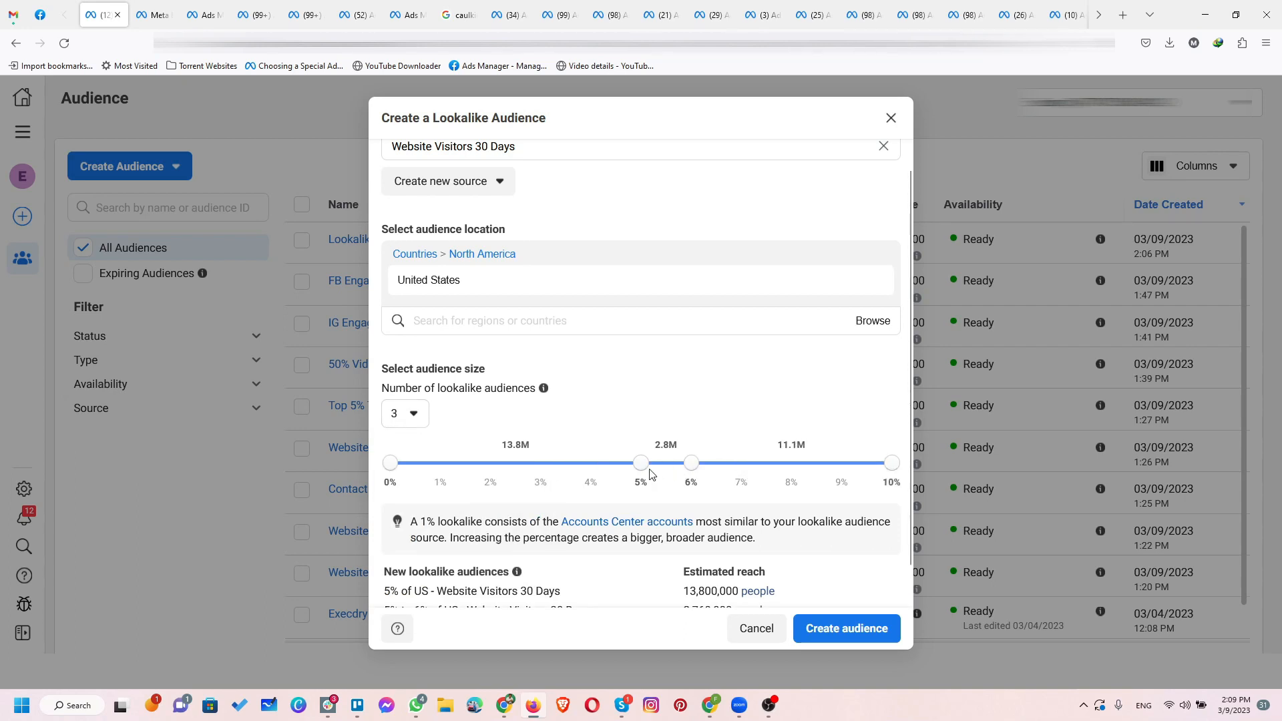
{"action": "left_click_drag", "start_coordinate": [642, 469], "coordinate": [494, 477]}
{"action": "left_click_drag", "start_coordinate": [695, 472], "coordinate": [659, 475]}
{"action": "left_click_drag", "start_coordinate": [391, 463], "coordinate": [444, 476]}
{"action": "scroll", "coordinate": [562, 558], "scroll_direction": "down", "scroll_amount": 1}
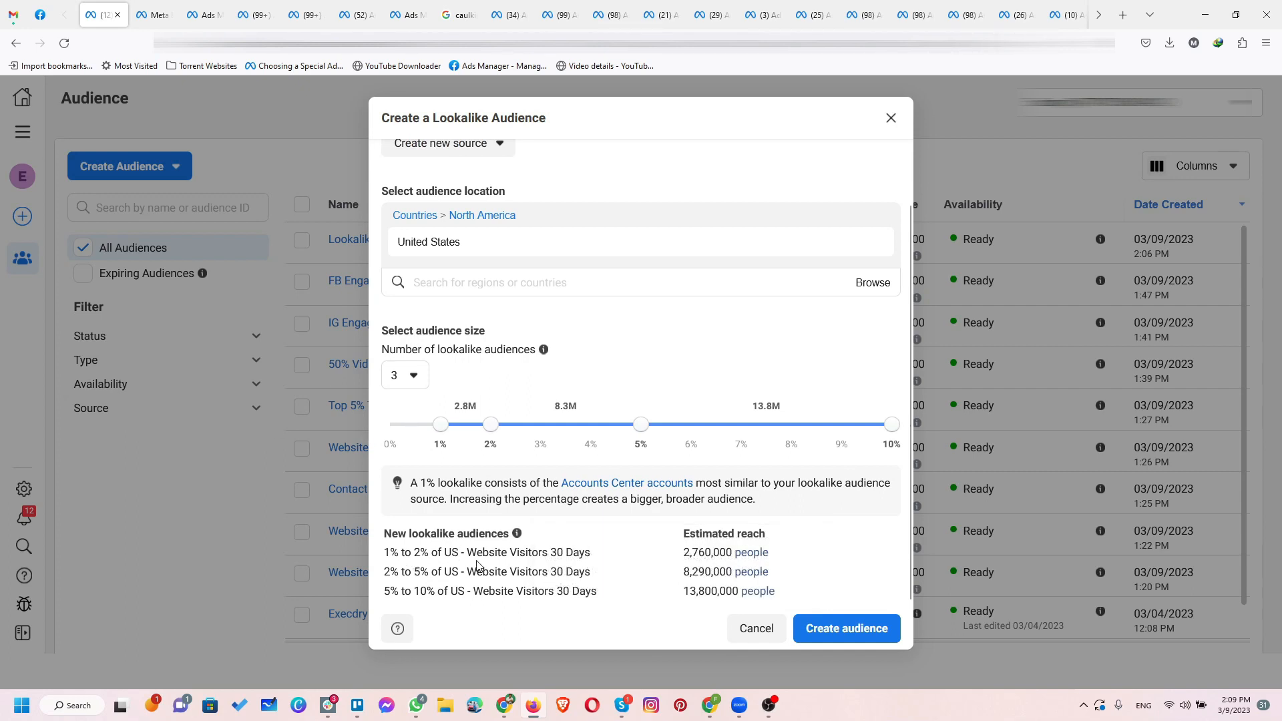
Create the three Website Visitors lookalike audiences and reload the audience list.
{"action": "left_click", "coordinate": [864, 629]}
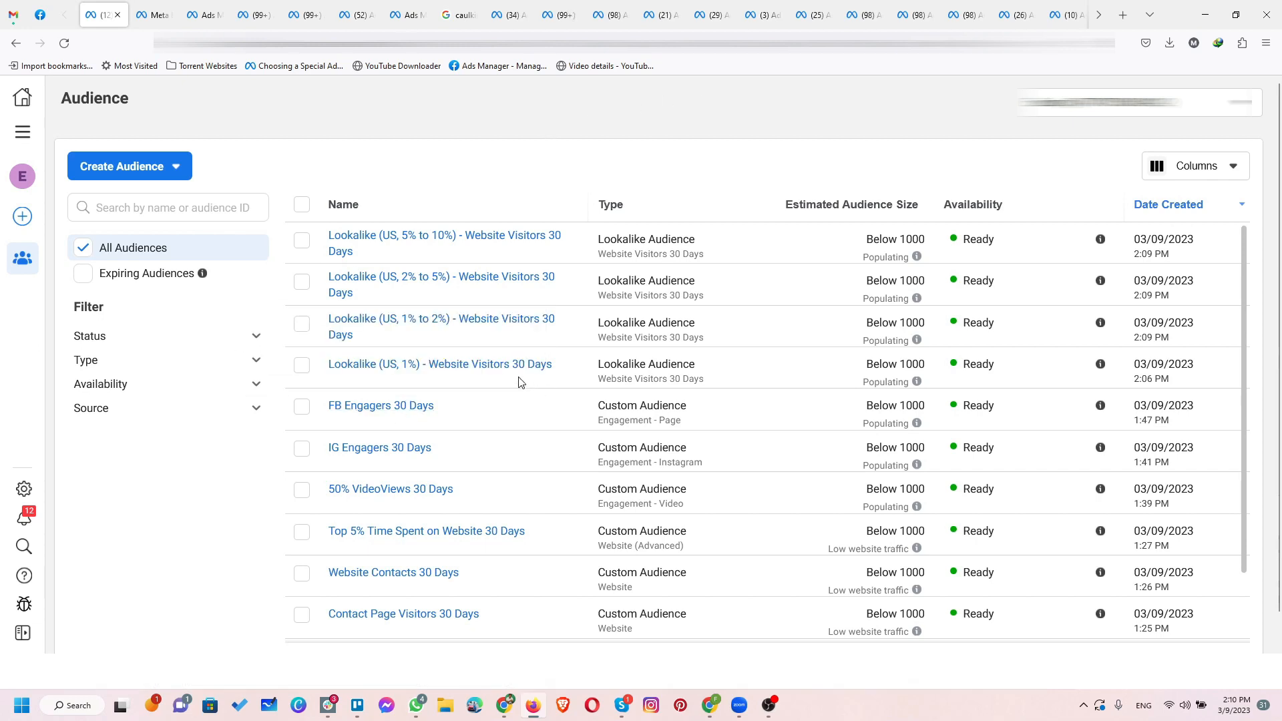
{"action": "mouse_move", "coordinate": [477, 372]}
{"action": "left_click", "coordinate": [64, 43]}
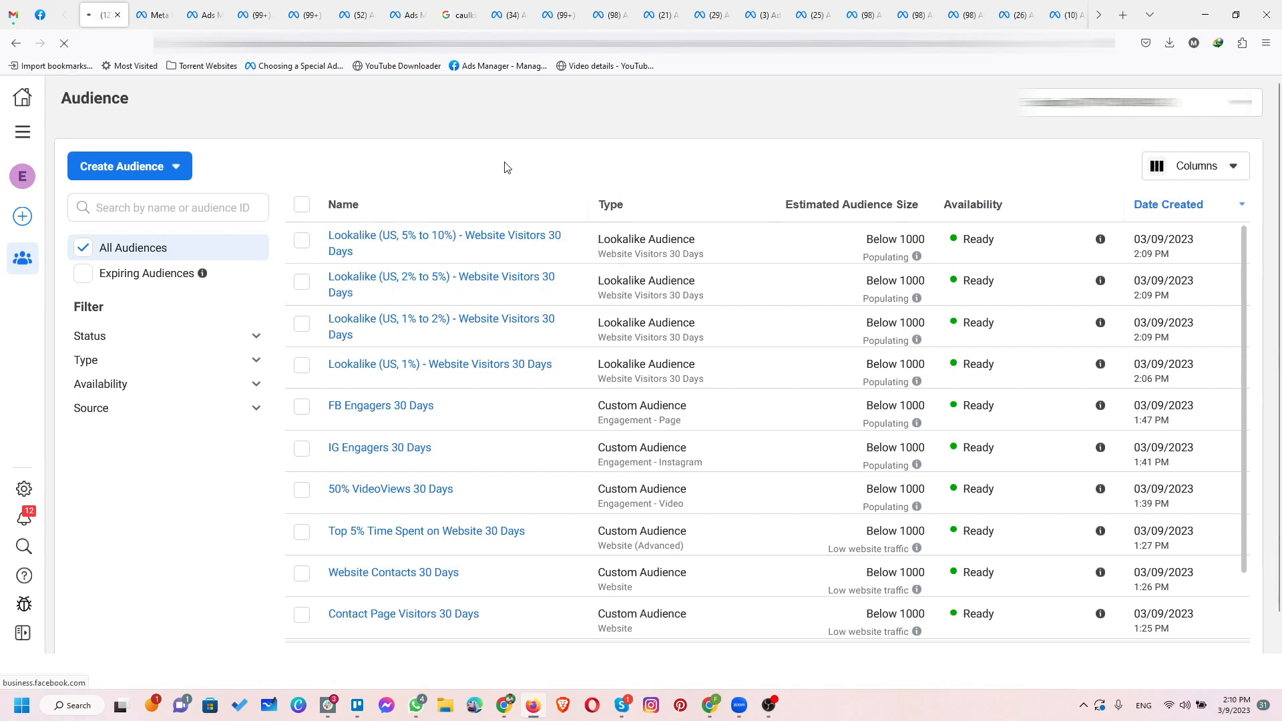